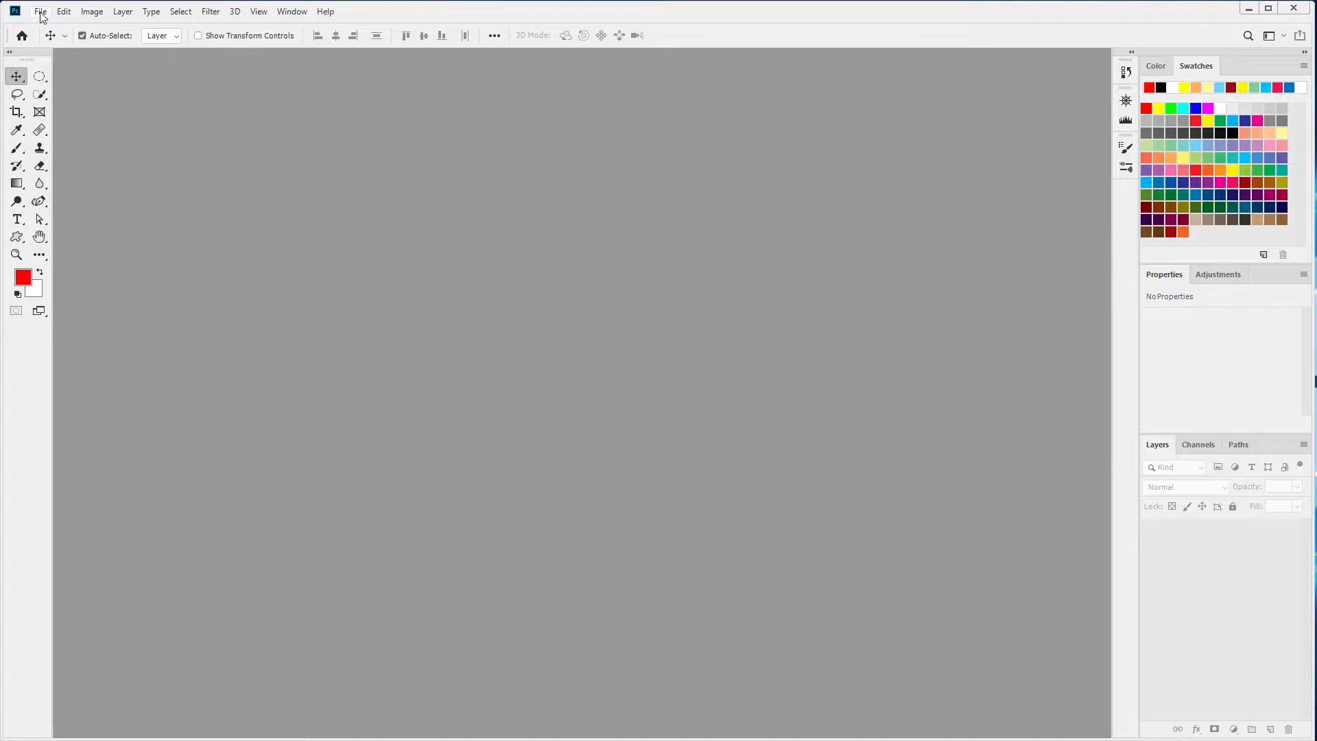
- Open flower.psd from the Section_03 folder
{"action": "left_click", "coordinate": [41, 12]}
{"action": "left_click", "coordinate": [55, 38]}
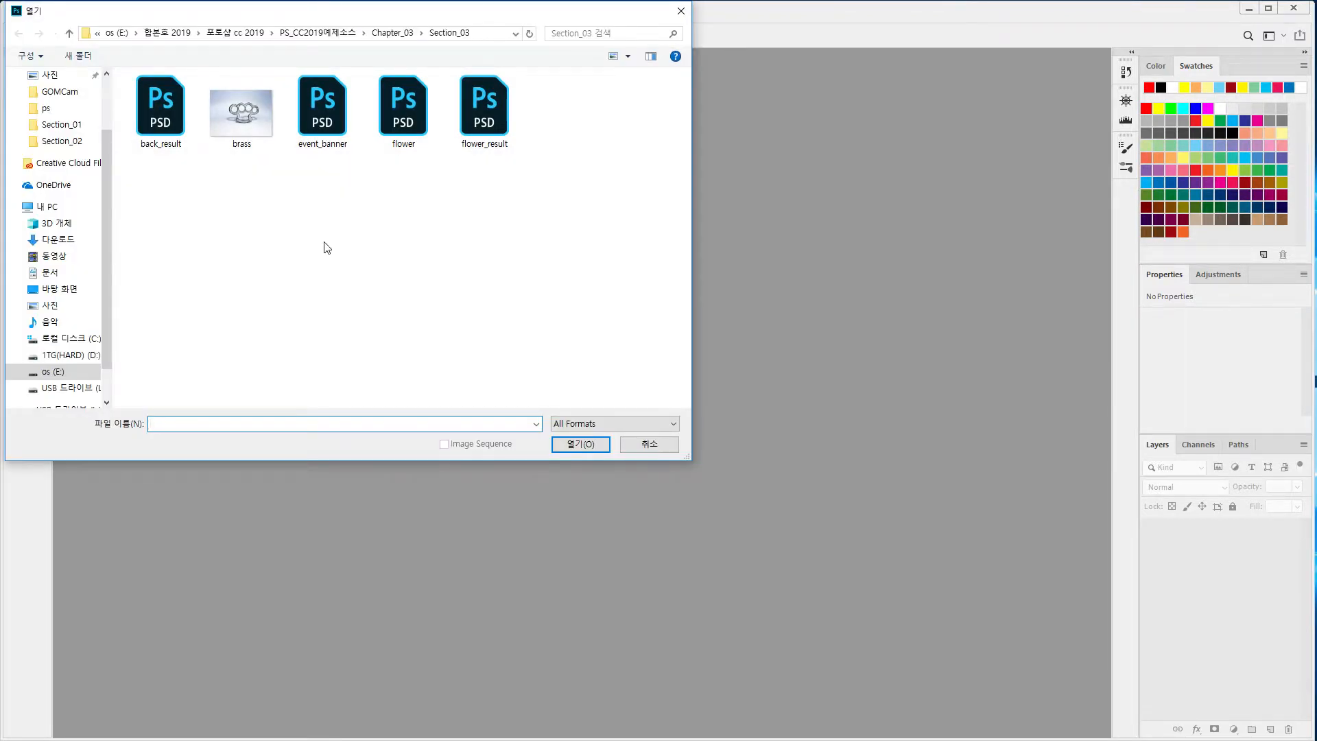
{"action": "double_click", "coordinate": [408, 114]}
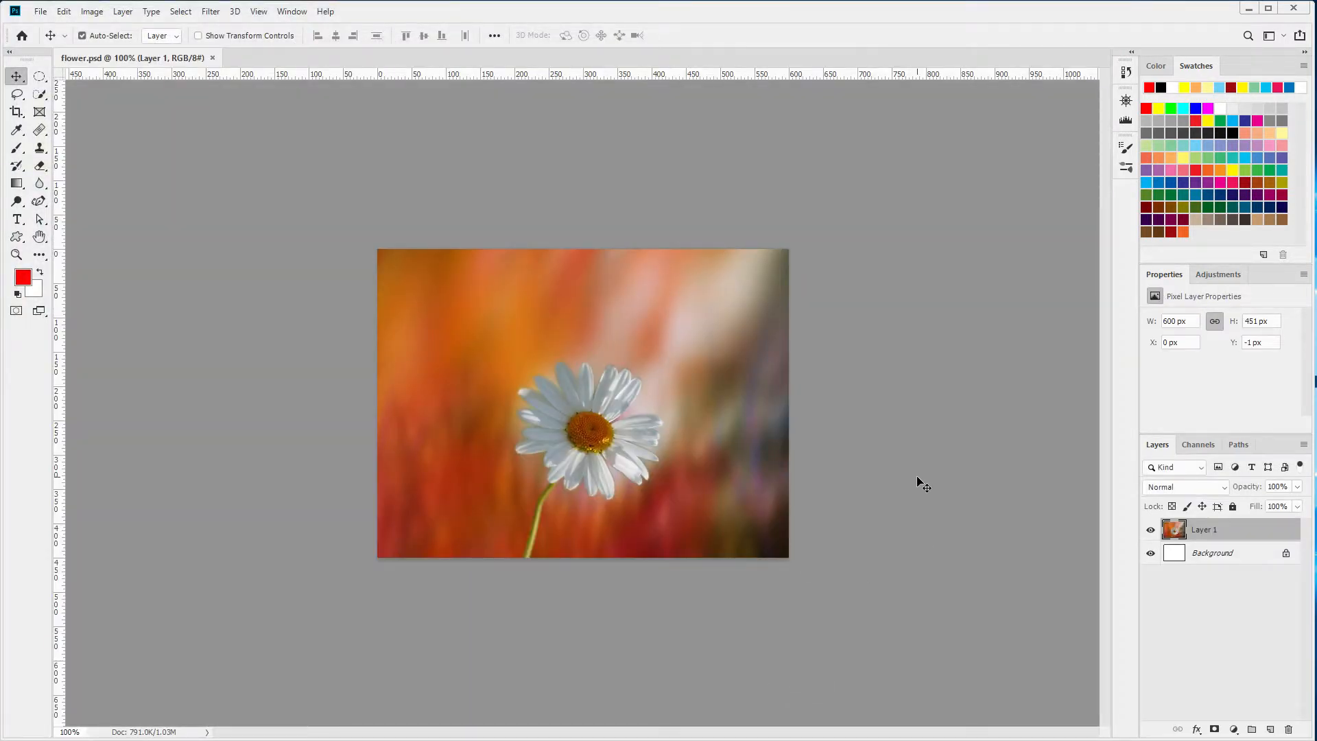
- Make an unfeathered rectangular selection of about 313 × 268 px around the flower and copy it to a new layer
{"action": "left_click", "coordinate": [39, 77]}
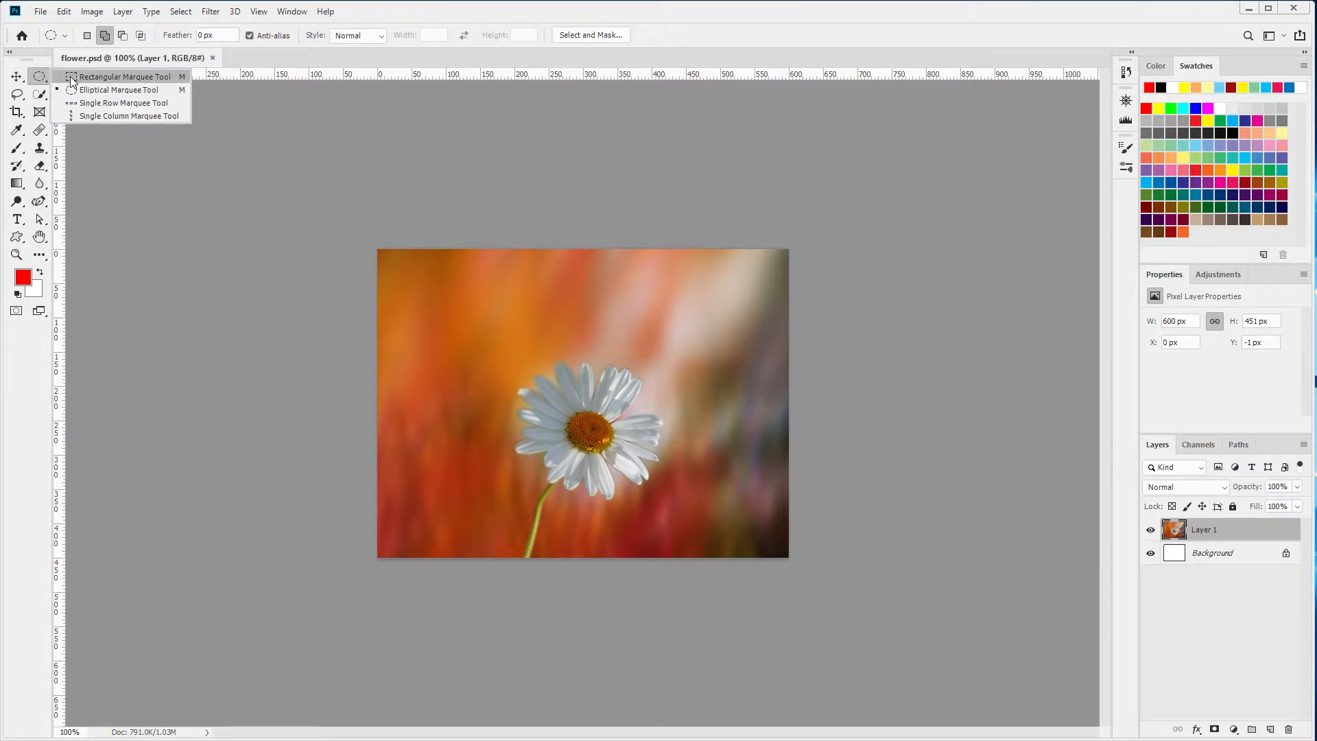
{"action": "left_click", "coordinate": [68, 76]}
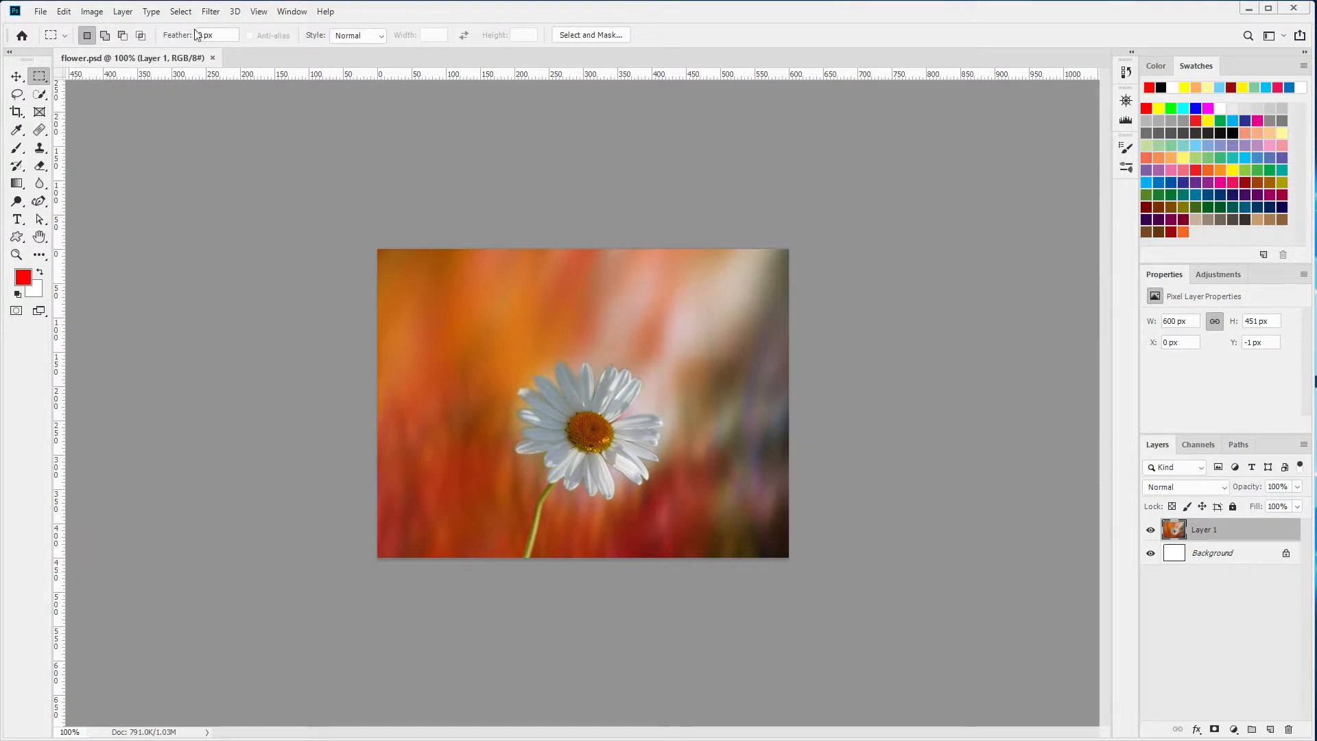
{"action": "left_click_drag", "start_coordinate": [482, 332], "coordinate": [696, 516]}
{"action": "key", "text": "ctrl+j"}
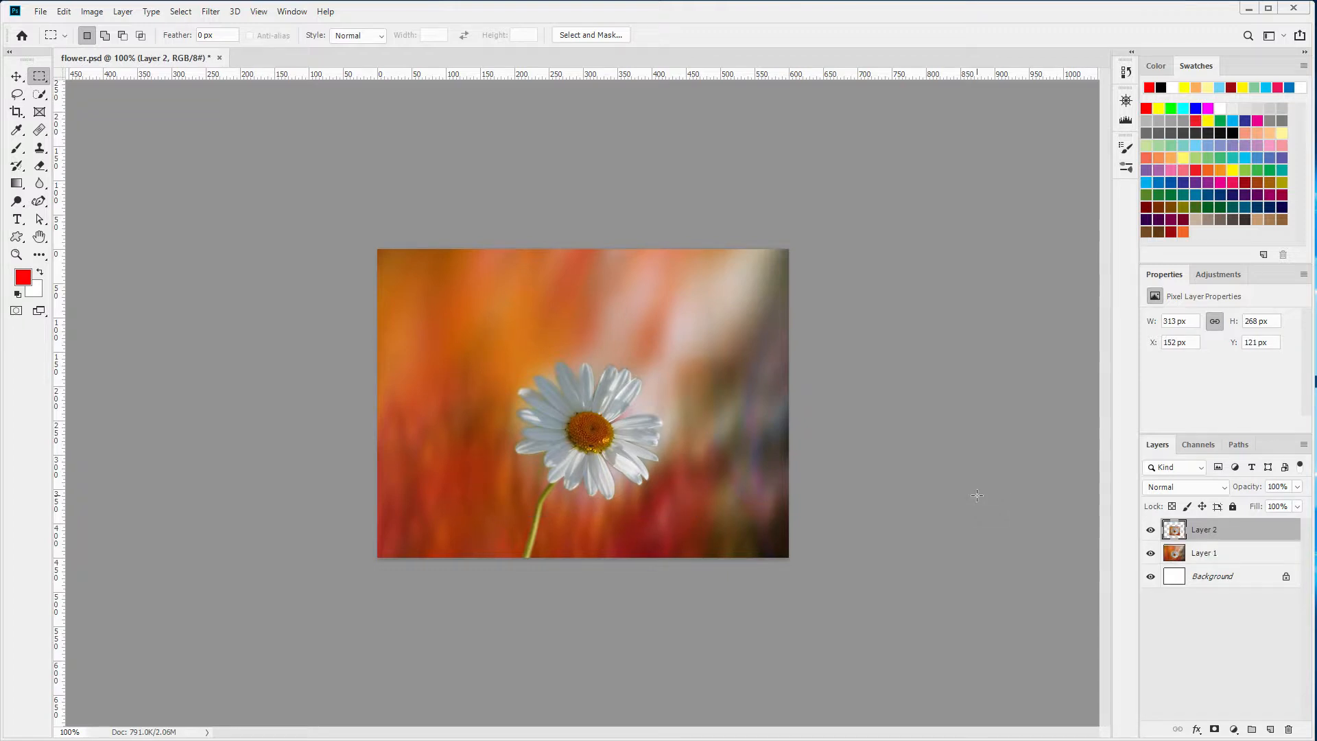
- Hide Layer 1 to view the cropped copy on its own, hide Layer 2, and make Layer 1 visible and active
{"action": "left_click", "coordinate": [1151, 554]}
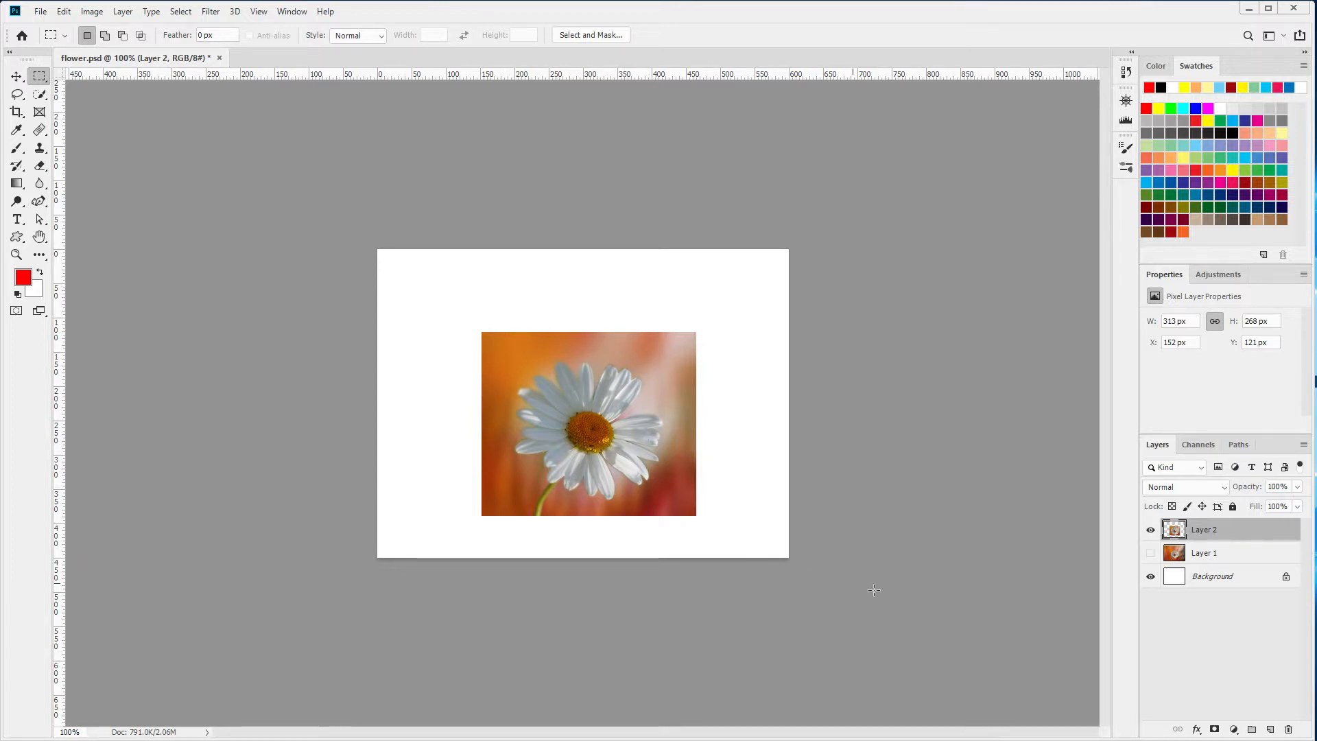
{"action": "left_click", "coordinate": [1151, 530]}
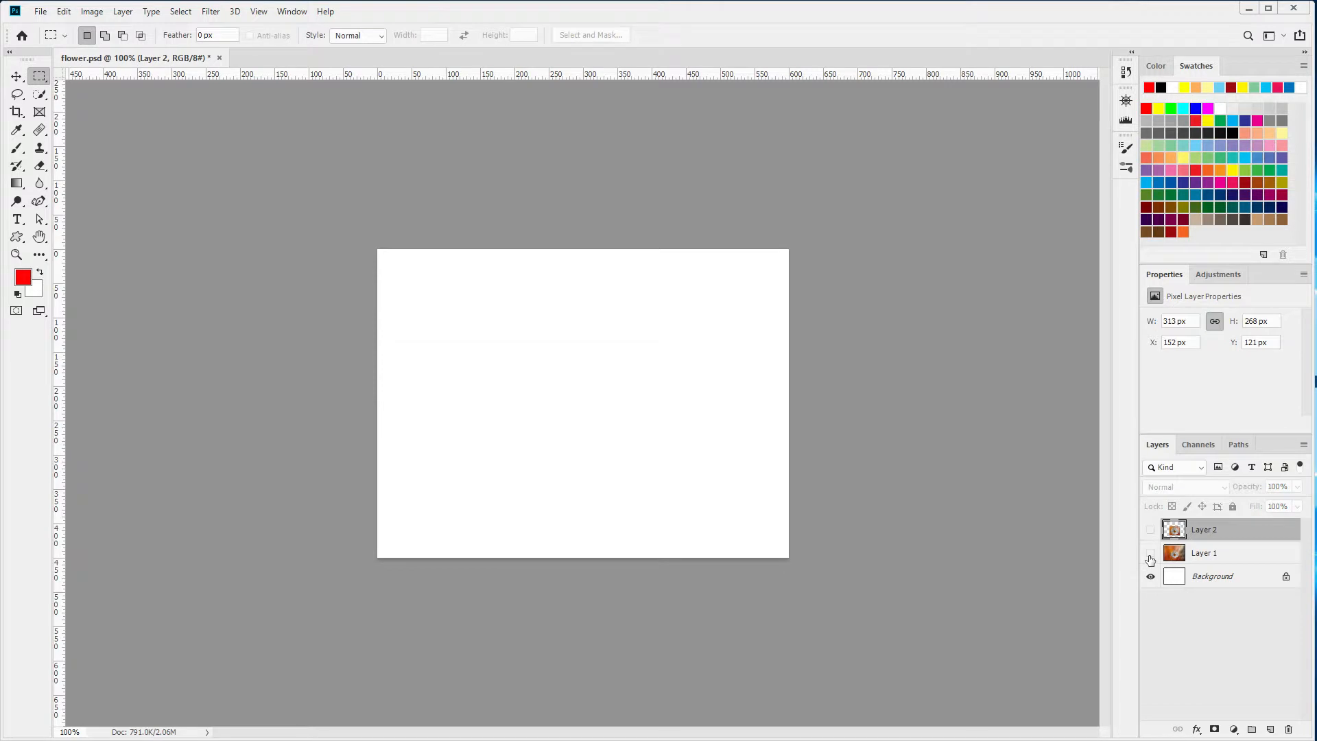
{"action": "left_click", "coordinate": [1151, 554]}
{"action": "left_click", "coordinate": [1218, 556]}
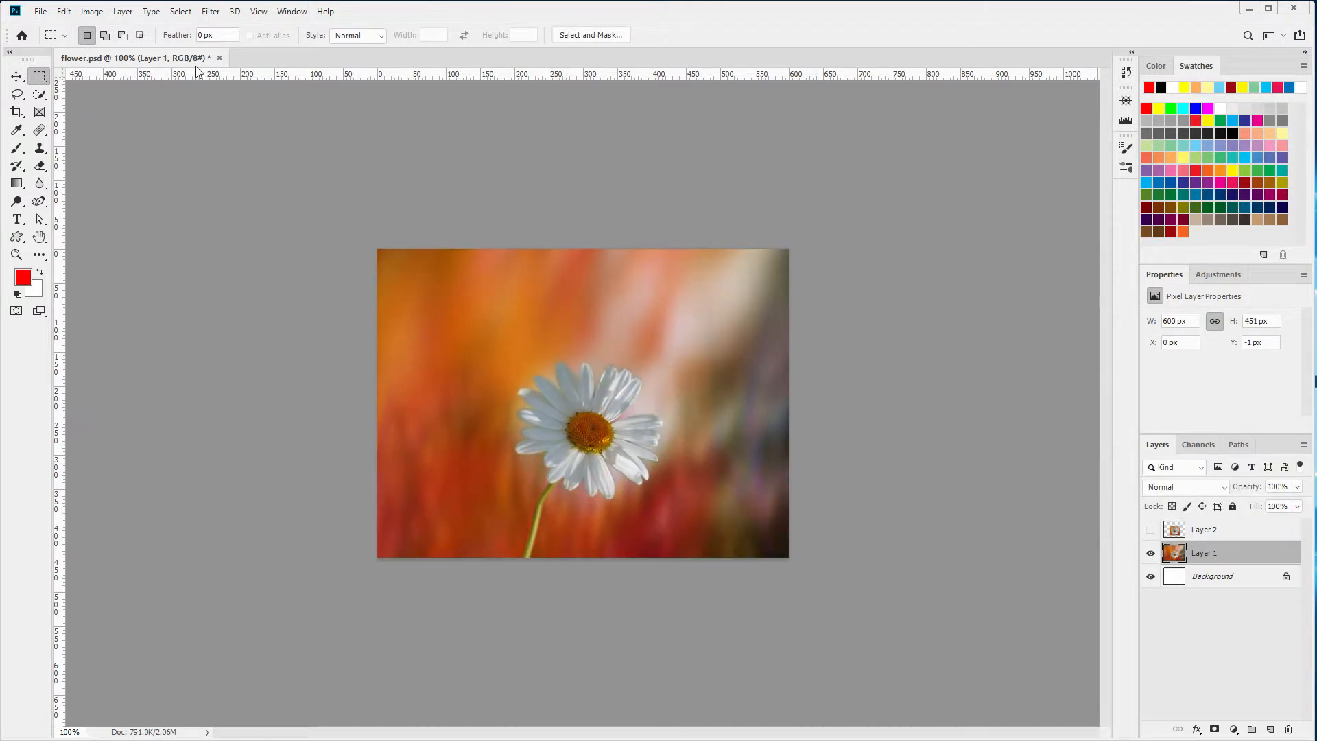
- Make a rectangular selection around the flower with a 30 px feather and copy it to a new layer
{"action": "left_click", "coordinate": [162, 35]}
{"action": "type", "text": "30"}
{"action": "left_click_drag", "start_coordinate": [488, 328], "coordinate": [698, 523]}
{"action": "key", "text": "ctrl+j"}
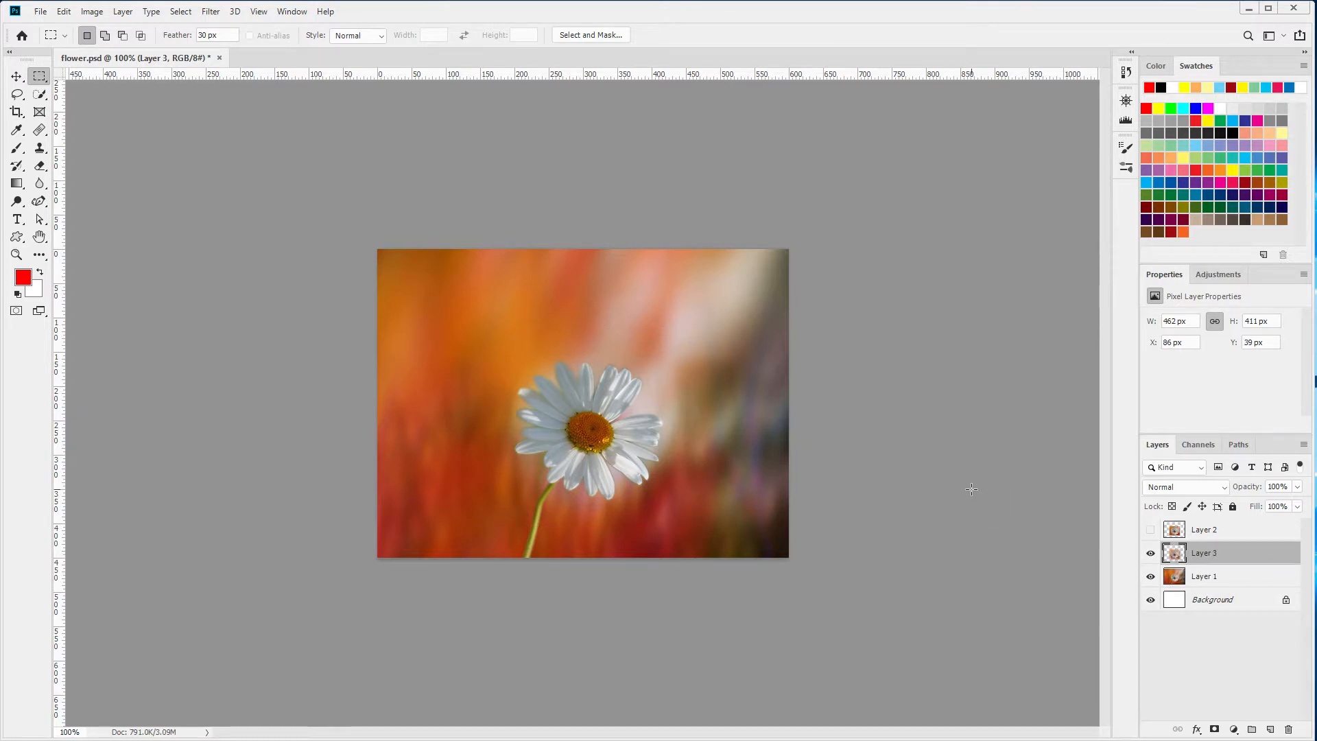
- Hide Layer 1 and the Background to view the feathered copy, hide Layer 3, and make Layer 1 visible and active
{"action": "left_click", "coordinate": [1151, 578]}
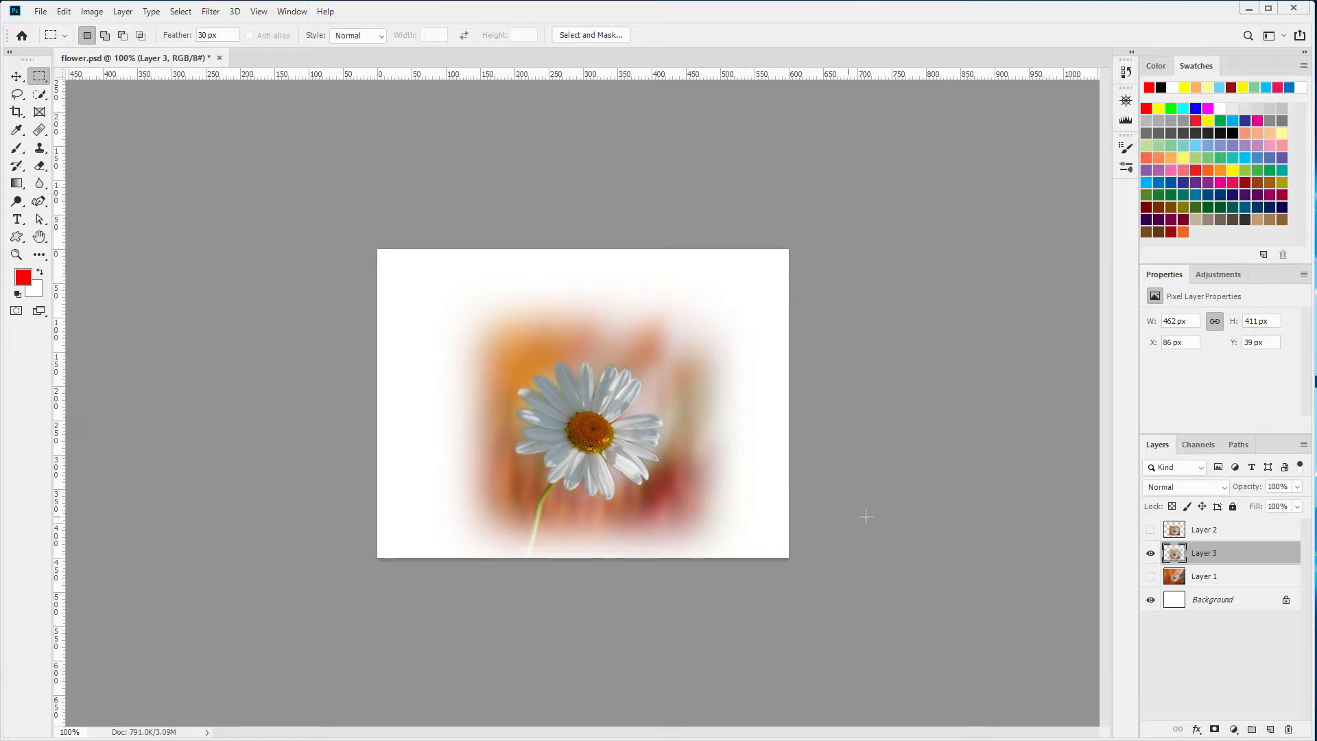
{"action": "left_click", "coordinate": [1150, 602]}
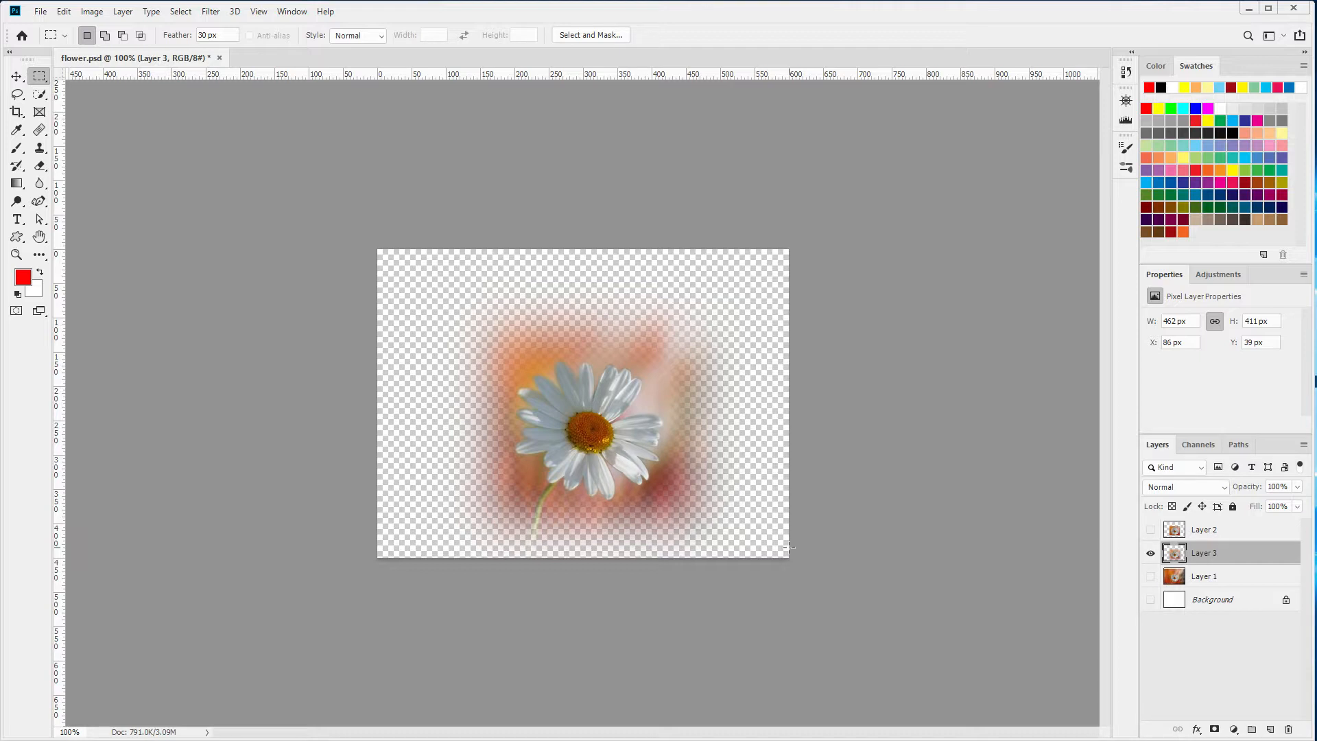
{"action": "left_click", "coordinate": [1149, 553]}
{"action": "left_click", "coordinate": [1151, 577]}
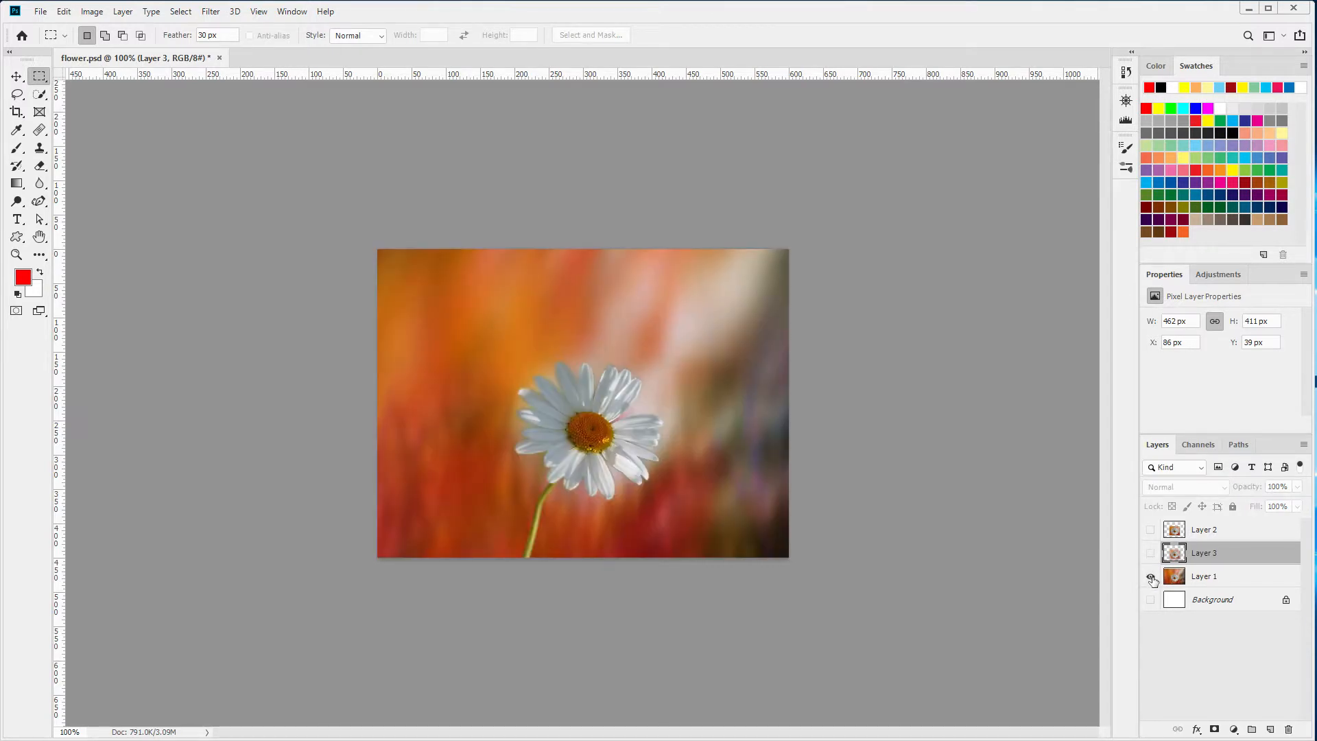
{"action": "left_click", "coordinate": [1215, 580]}
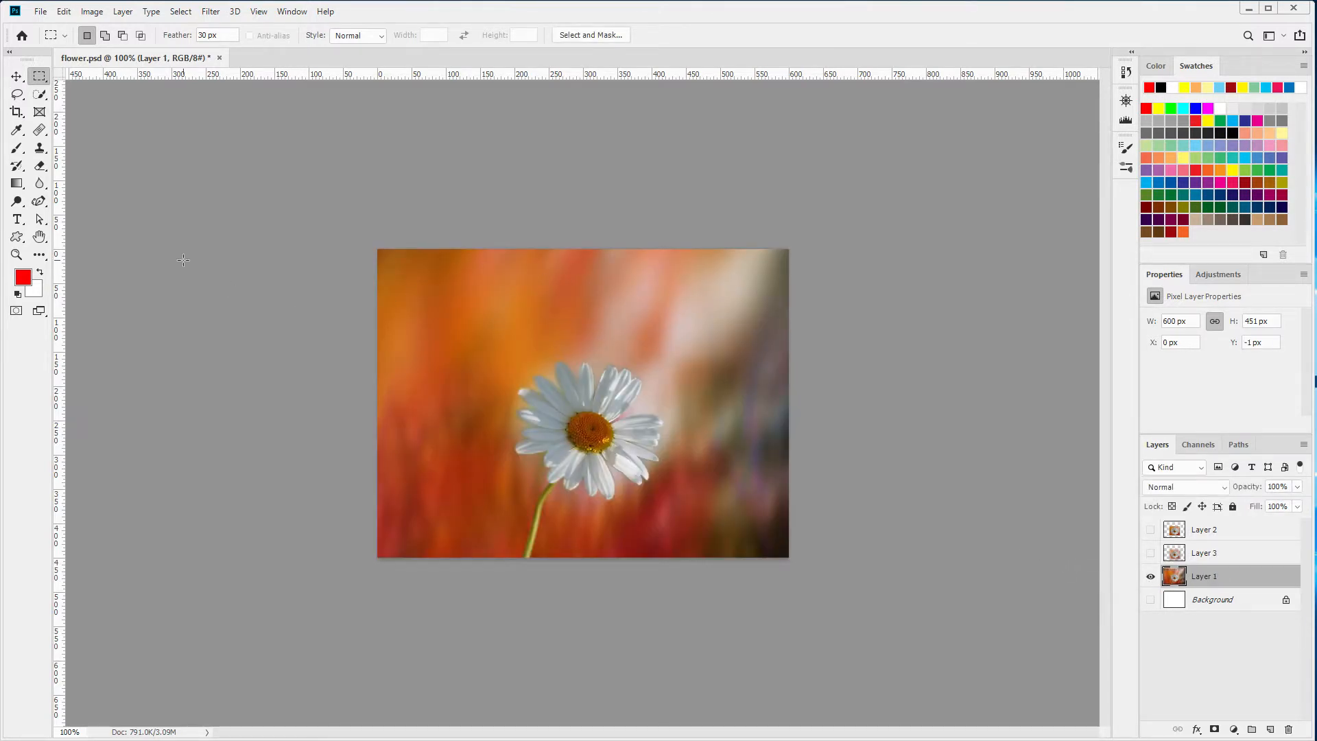
- Make an unfeathered elliptical selection of about 321 × 314 px around the flower and copy it to a new layer
{"action": "right_click", "coordinate": [43, 81]}
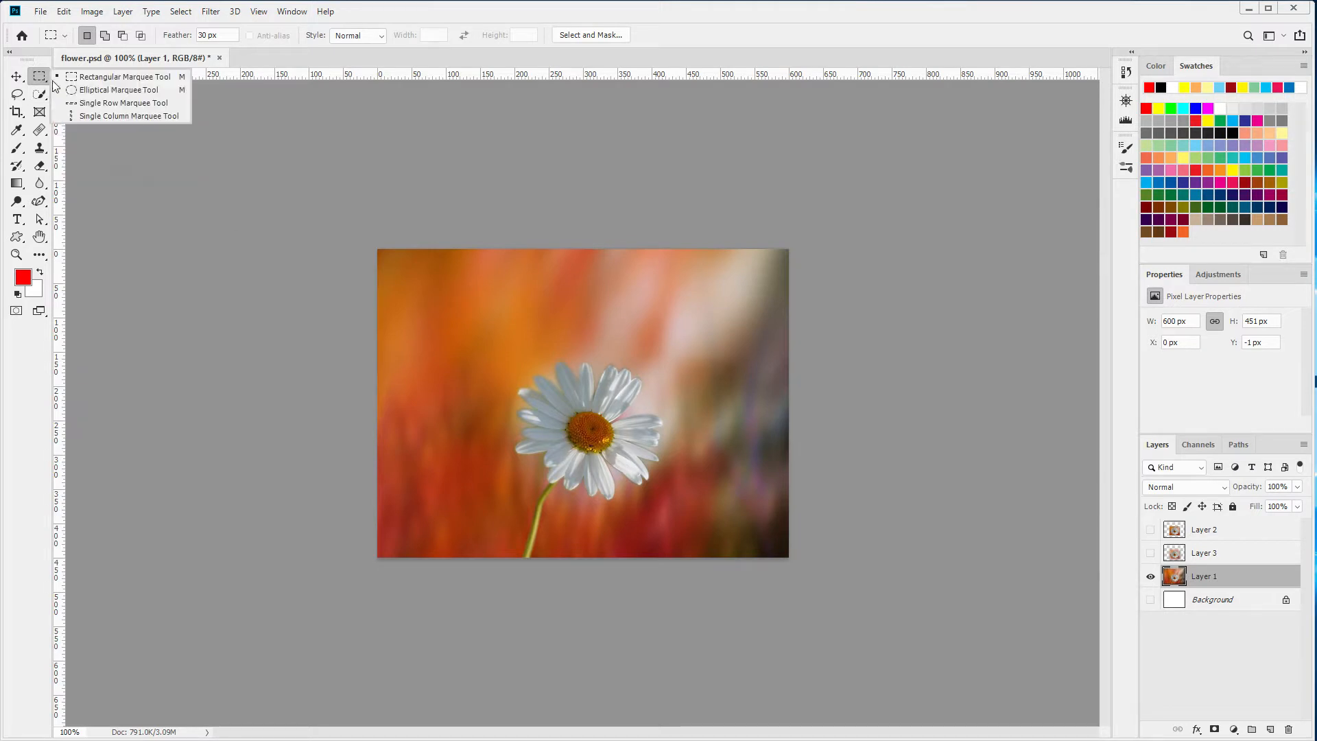
{"action": "left_click", "coordinate": [94, 91]}
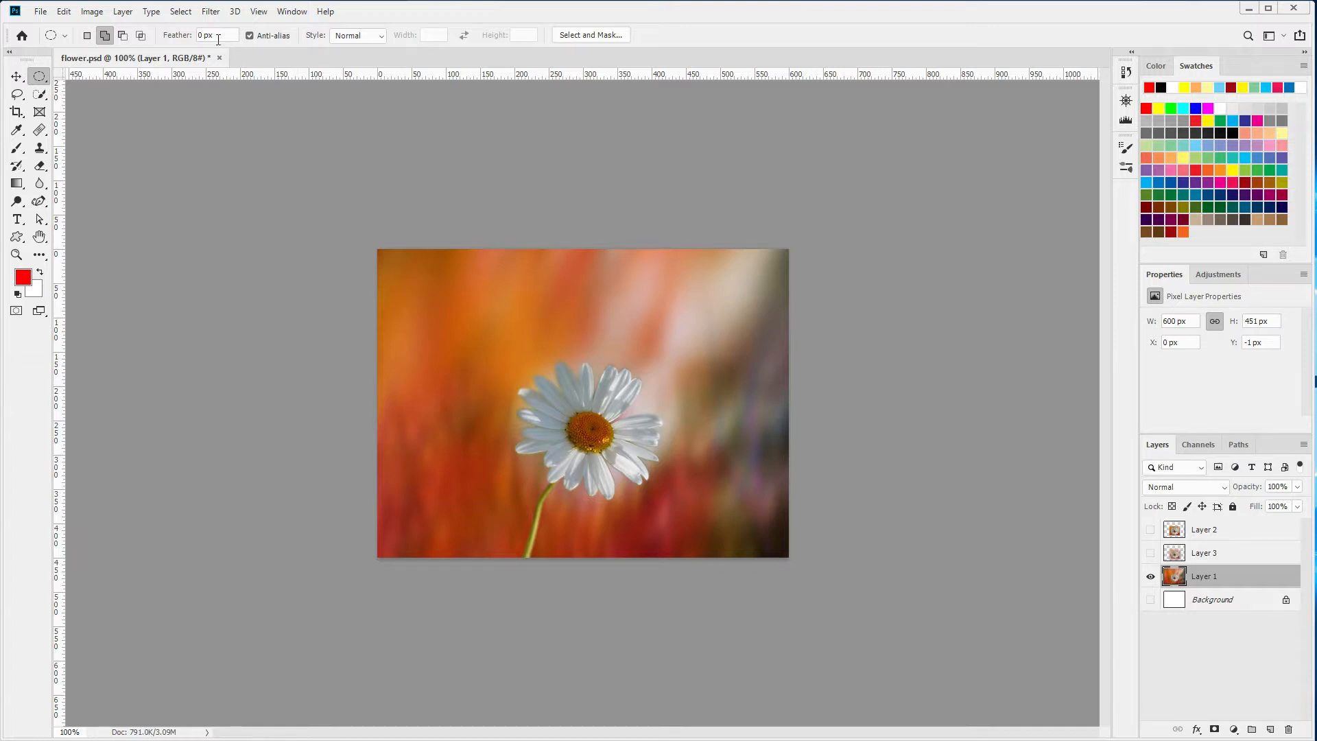
{"action": "left_click_drag", "start_coordinate": [475, 324], "coordinate": [696, 538]}
{"action": "key", "text": "ctrl+j"}
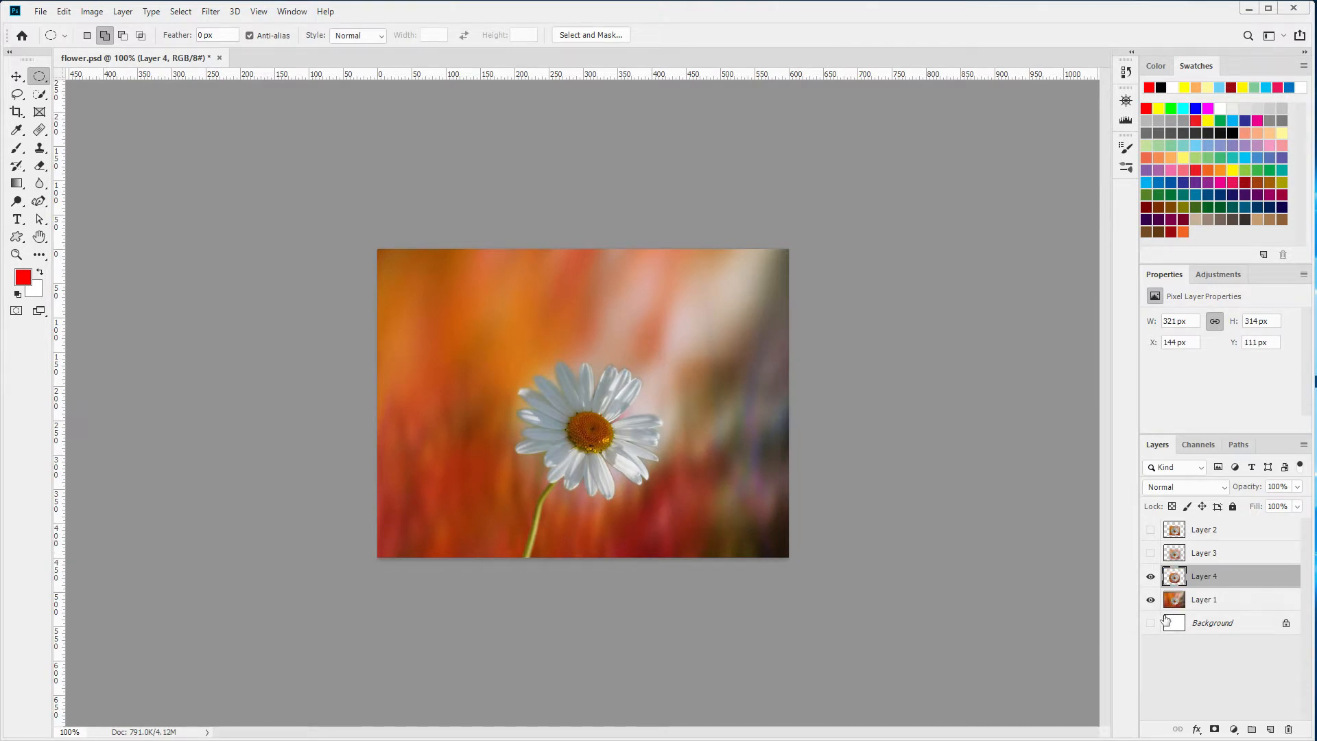
- Hide Layer 1 to view the round copy, hide Layer 4, and make Layer 1 visible and active
{"action": "left_click", "coordinate": [1150, 600]}
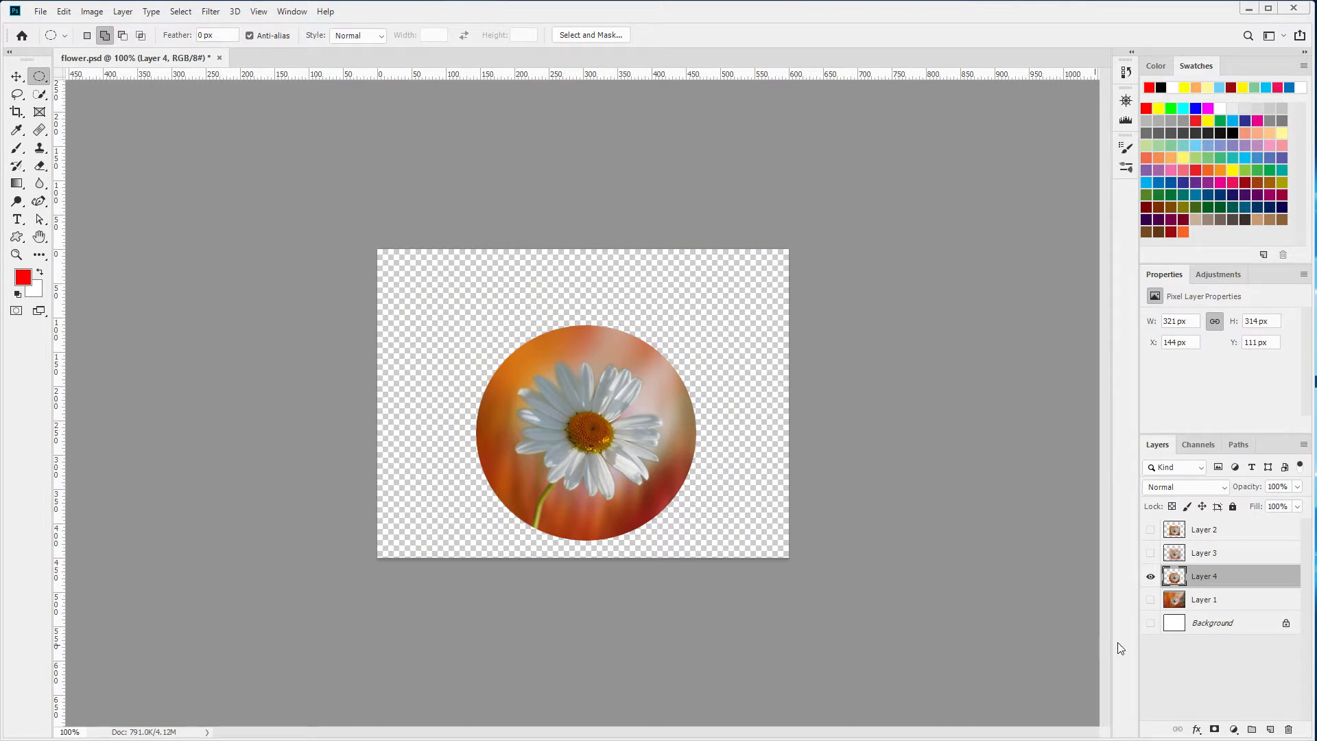
{"action": "left_click", "coordinate": [1150, 577]}
{"action": "left_click", "coordinate": [1151, 599]}
{"action": "left_click", "coordinate": [1202, 599]}
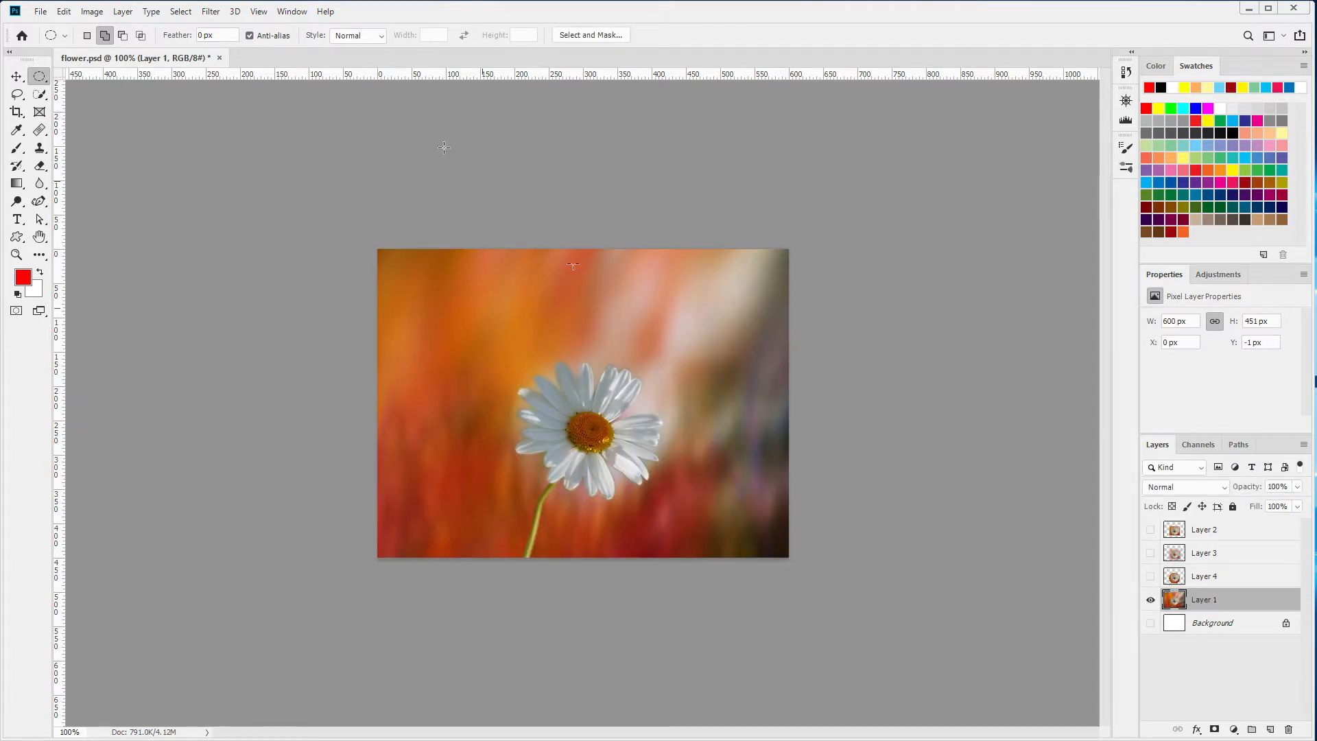
- Make a circular selection with a 20 px feather, switch to New Selection mode, and move the selection so it surrounds the flower
{"action": "key", "text": "Return"}
{"action": "type", "text": "20"}
{"action": "left_click_drag", "start_coordinate": [487, 333], "coordinate": [700, 544]}
{"action": "left_click", "coordinate": [86, 35]}
{"action": "mouse_move", "coordinate": [620, 509]}
{"action": "left_mouse_down"}
{"action": "mouse_move", "coordinate": [615, 496]}
{"action": "mouse_move", "coordinate": [630, 493]}
{"action": "left_mouse_up"}
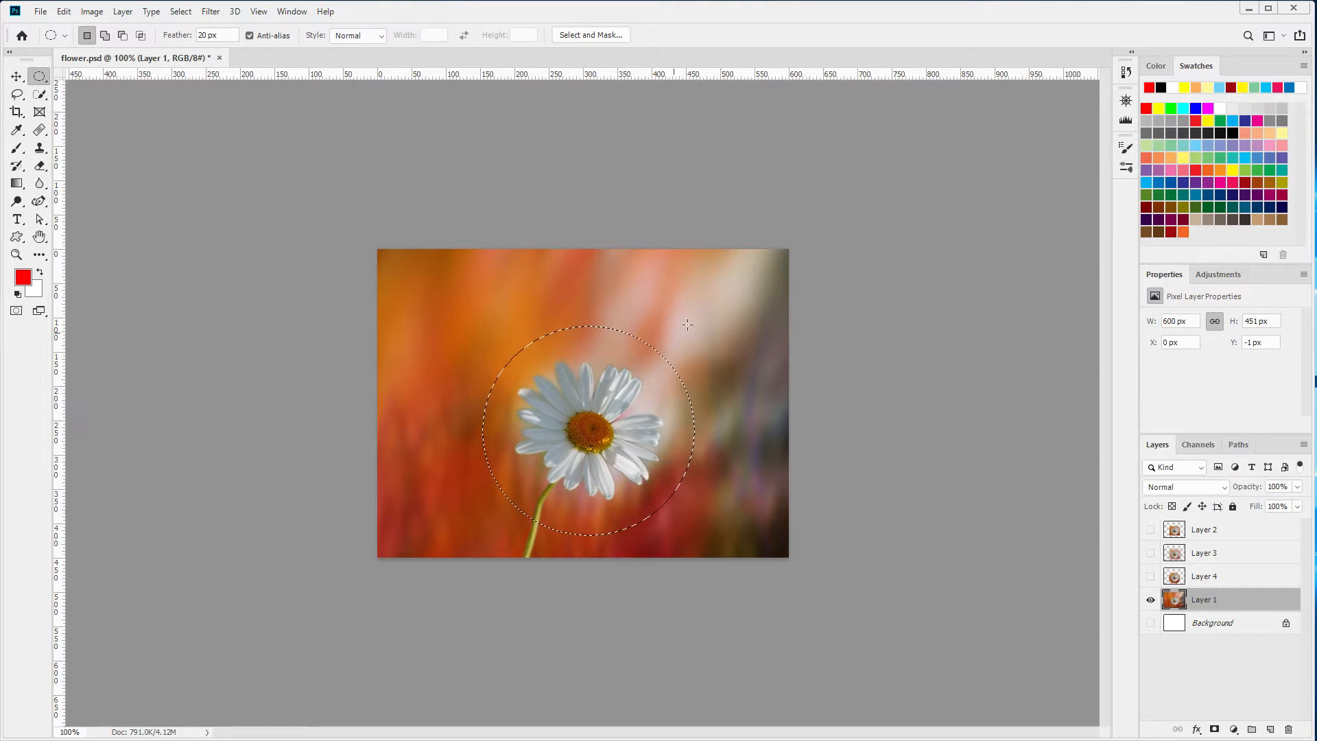
- Add two small circles above the flower on either side to the feathered selection and copy everything to a new layer
{"action": "left_click_drag", "start_coordinate": [685, 289], "coordinate": [740, 343]}
{"action": "left_click_drag", "start_coordinate": [470, 306], "coordinate": [507, 339]}
{"action": "key", "text": "ctrl+j"}
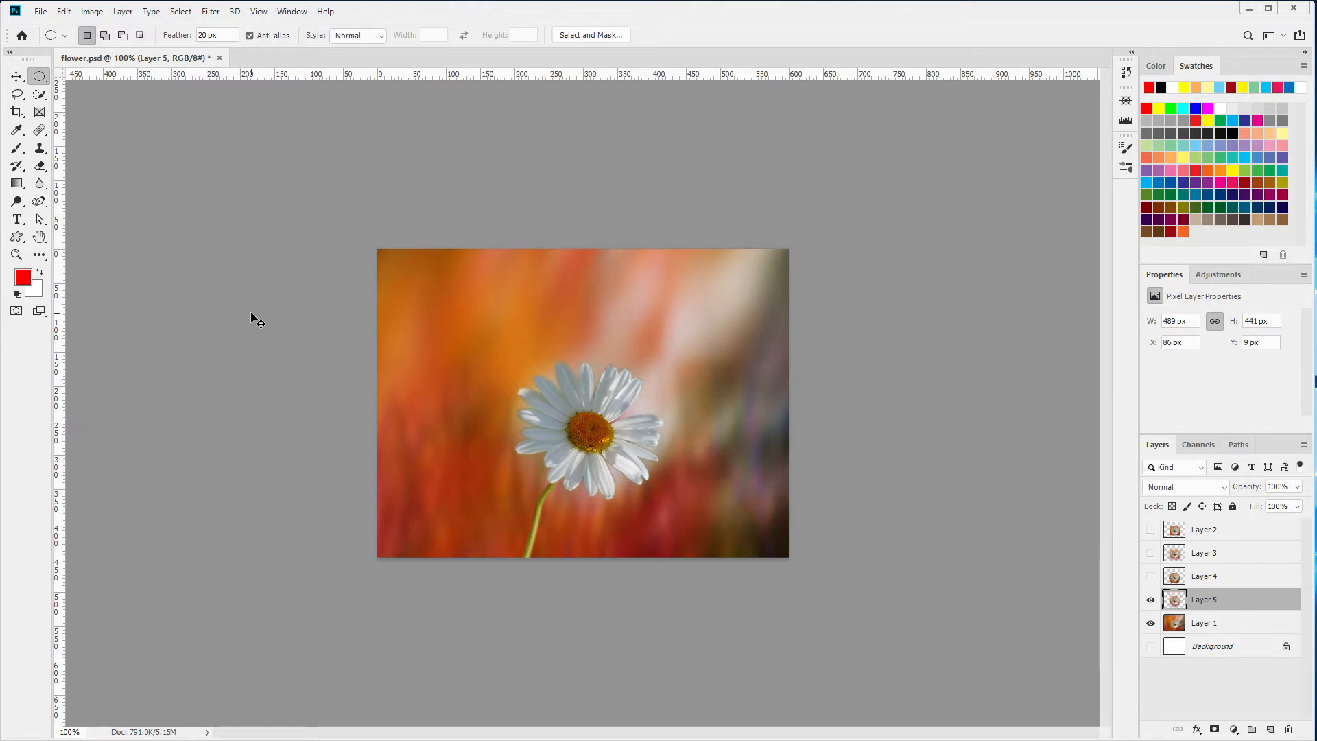
- View the feathered circles against the white Background with Layer 1 hidden, hide Layer 5, and make Layer 1 visible and active
{"action": "left_click", "coordinate": [1150, 646]}
{"action": "left_click", "coordinate": [1150, 623]}
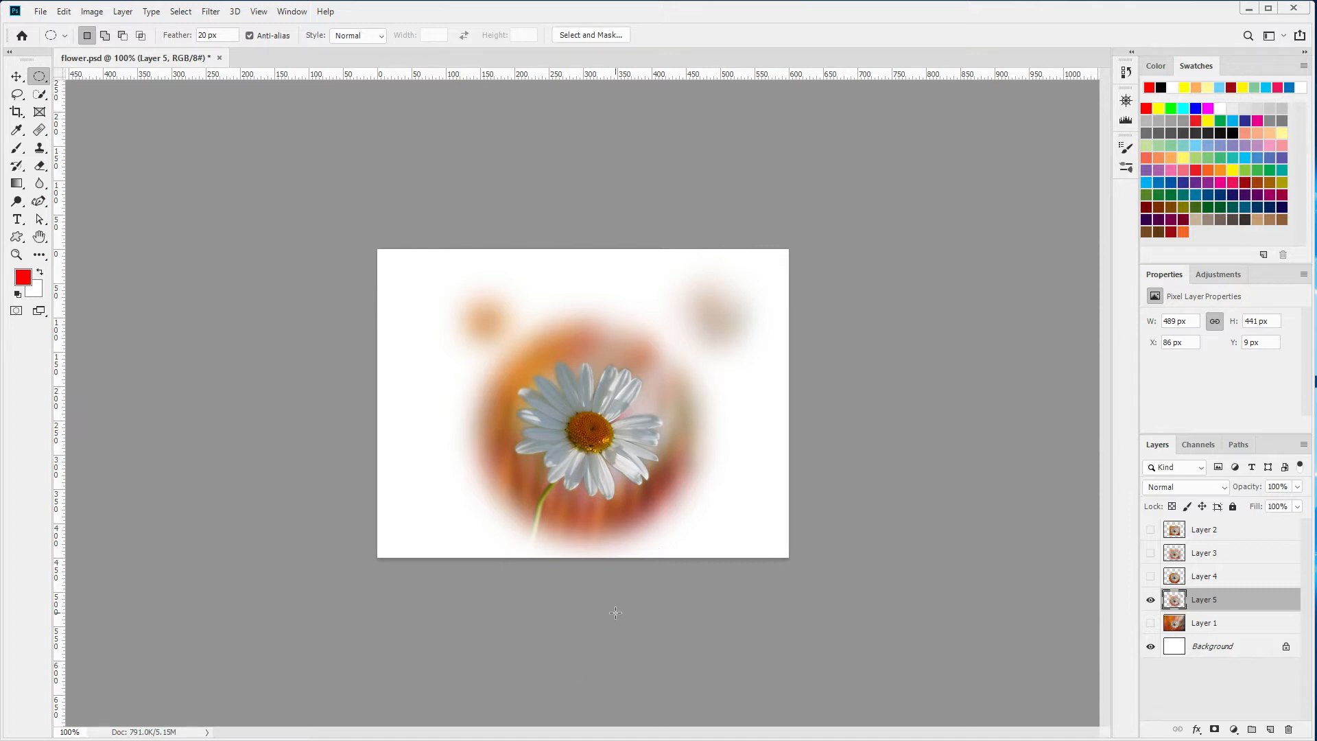
{"action": "left_click", "coordinate": [1150, 600]}
{"action": "left_click", "coordinate": [1150, 622]}
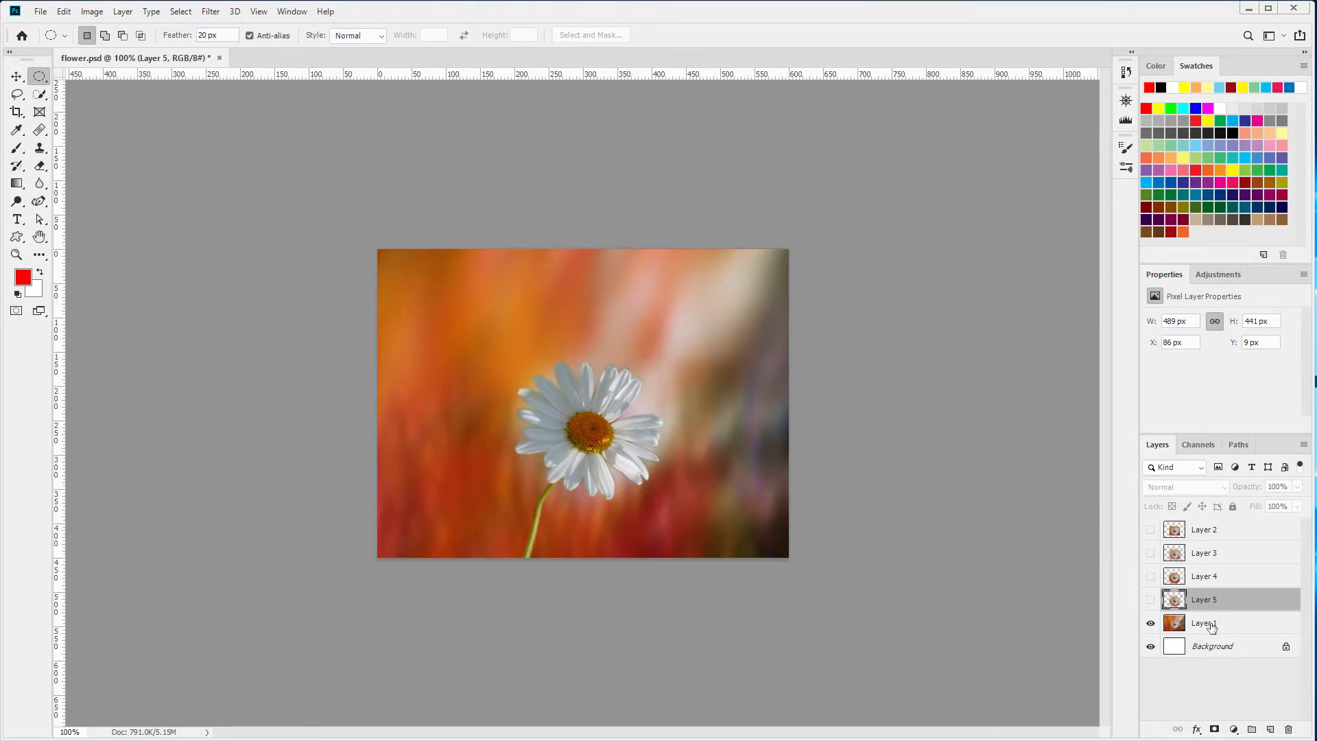
{"action": "left_click", "coordinate": [1212, 626]}
- Try circular selections with an 80 px feather, one about 93 px wide on the flower's center and one around the whole flower
{"action": "left_click", "coordinate": [223, 36]}
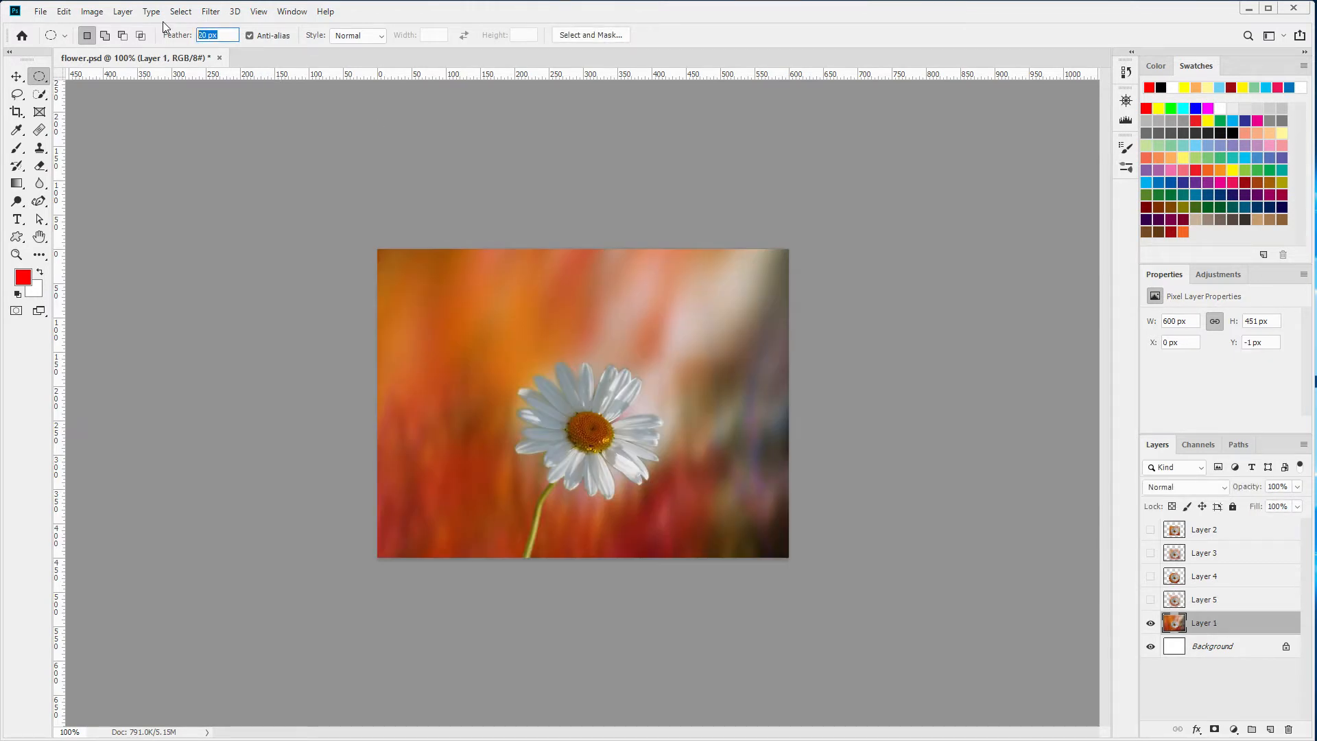
{"action": "type", "text": "80"}
{"action": "left_click_drag", "start_coordinate": [553, 393], "coordinate": [616, 455]}
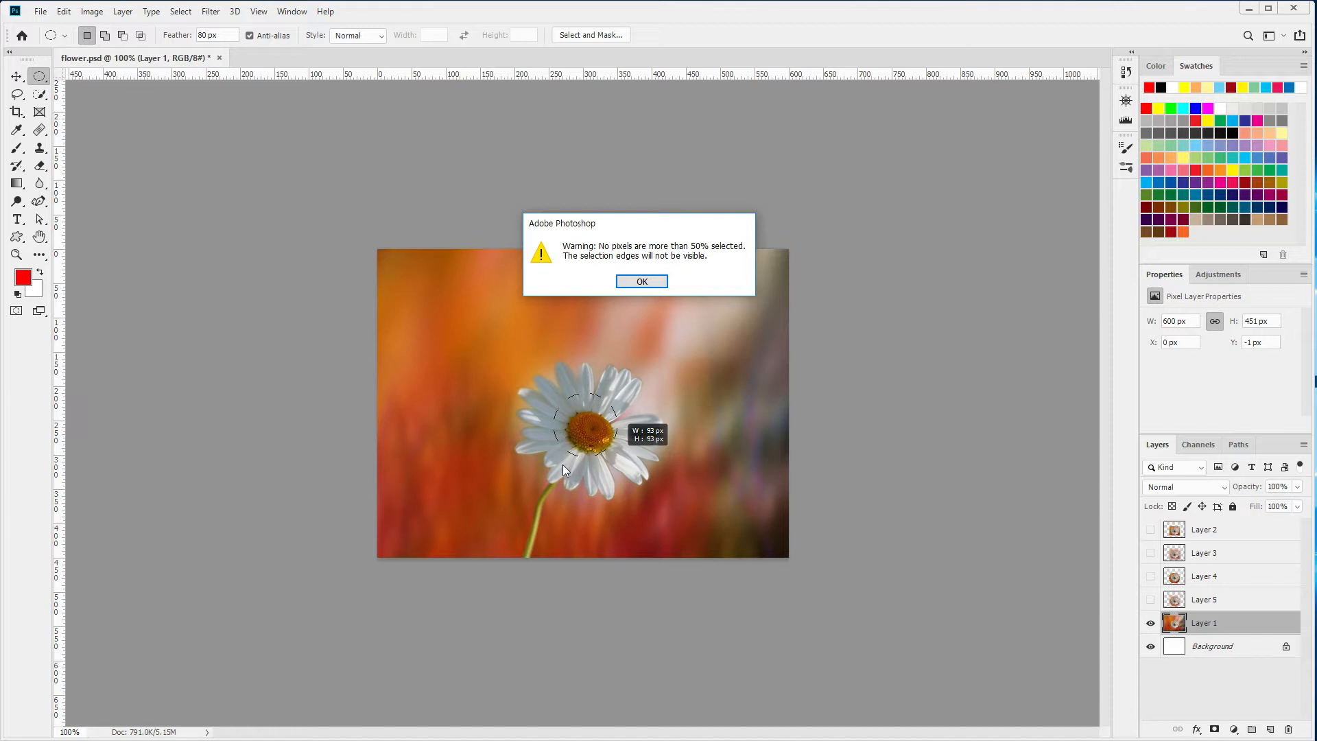
{"action": "left_click", "coordinate": [648, 288]}
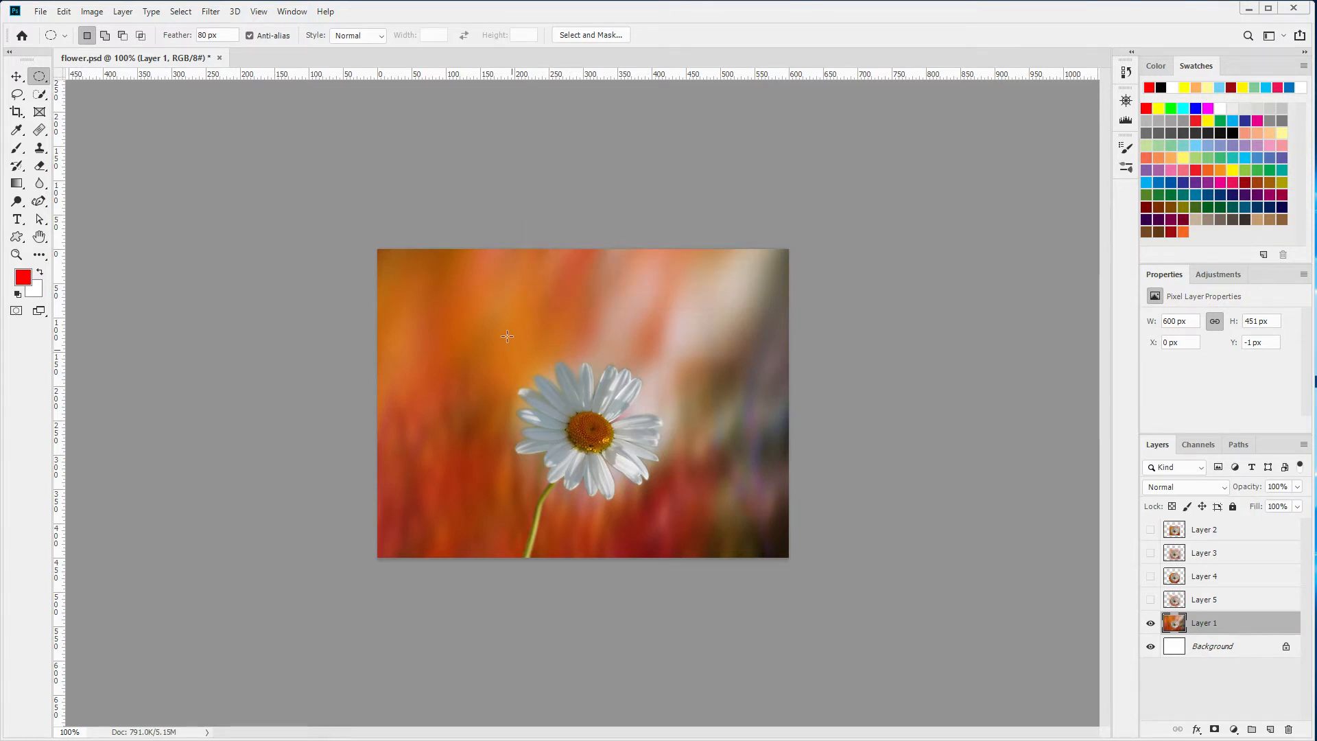
{"action": "left_click_drag", "start_coordinate": [466, 276], "coordinate": [745, 538]}
- Set the feather to 10 px, draw a large circular selection around the flower, and move it so the flower is centered
{"action": "left_click", "coordinate": [196, 35]}
{"action": "type", "text": "10"}
{"action": "left_click", "coordinate": [501, 310]}
{"action": "left_click_drag", "start_coordinate": [513, 349], "coordinate": [543, 377]}
{"action": "left_click", "coordinate": [516, 316]}
{"action": "left_click_drag", "start_coordinate": [486, 320], "coordinate": [721, 538]}
{"action": "left_click_drag", "start_coordinate": [638, 505], "coordinate": [627, 501]}
- Set the feather to 3 px and add two small circles above the flower, one on each side, to the selection
{"action": "left_click", "coordinate": [212, 35]}
{"action": "type", "text": "3"}
{"action": "left_click_drag", "start_coordinate": [425, 283], "coordinate": [478, 330]}
{"action": "left_click_drag", "start_coordinate": [679, 288], "coordinate": [706, 315]}
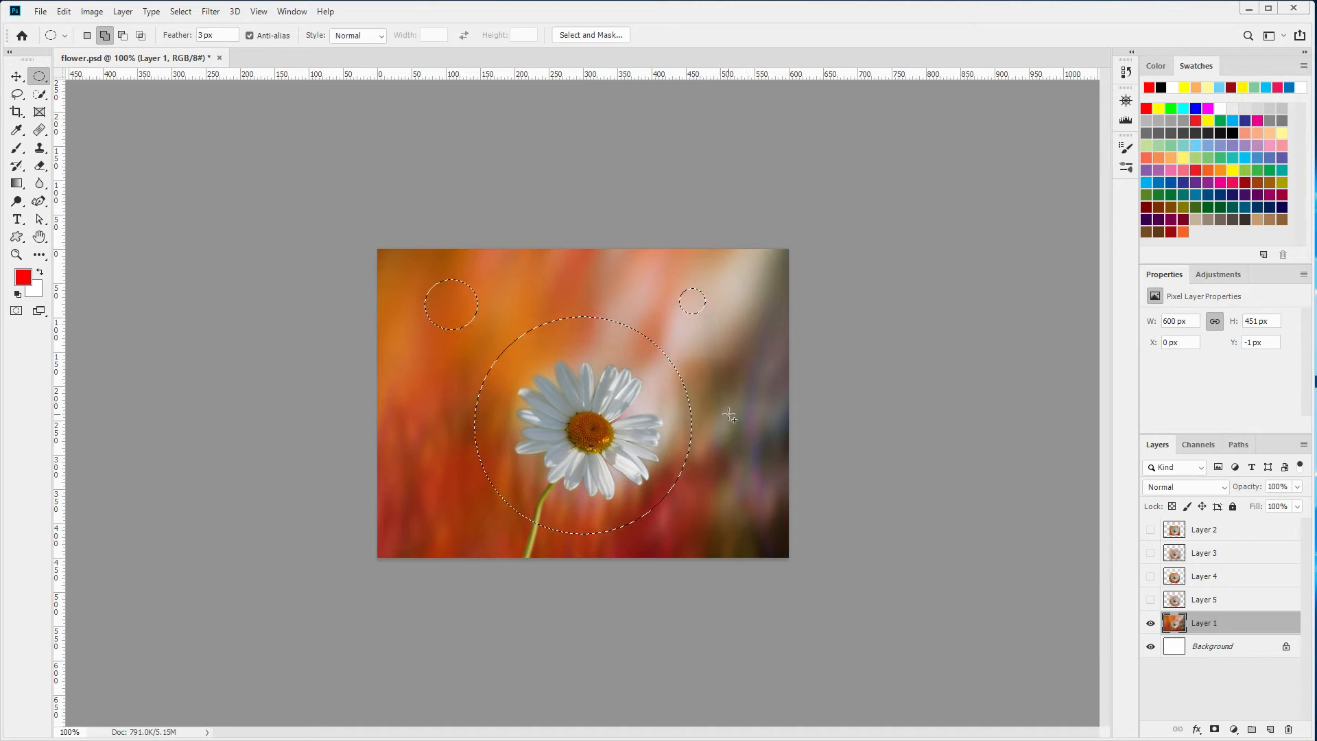
- Subtract a circle from the right edge of the large circular selection and copy the remaining area to a new layer
{"action": "key", "text": "alt"}
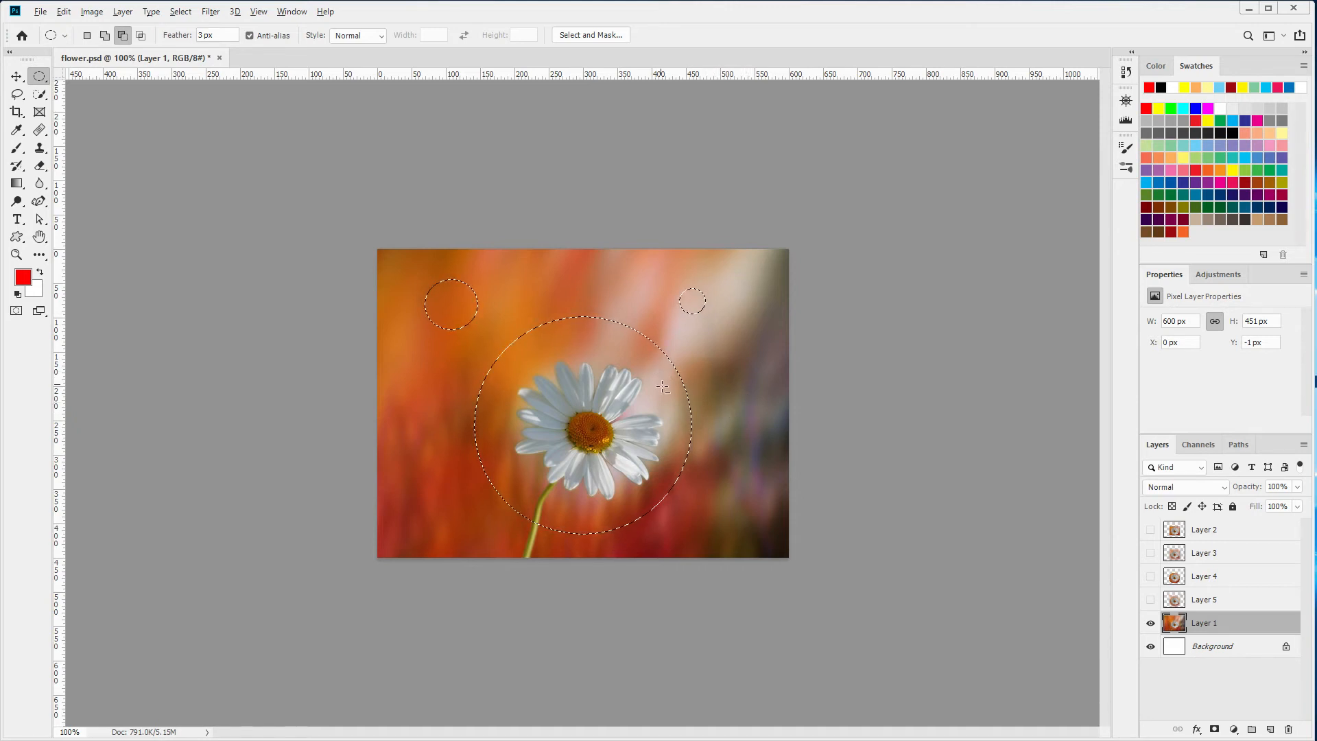
{"action": "left_click_drag", "start_coordinate": [647, 377], "coordinate": [746, 475]}
{"action": "key", "text": "ctrl+j"}
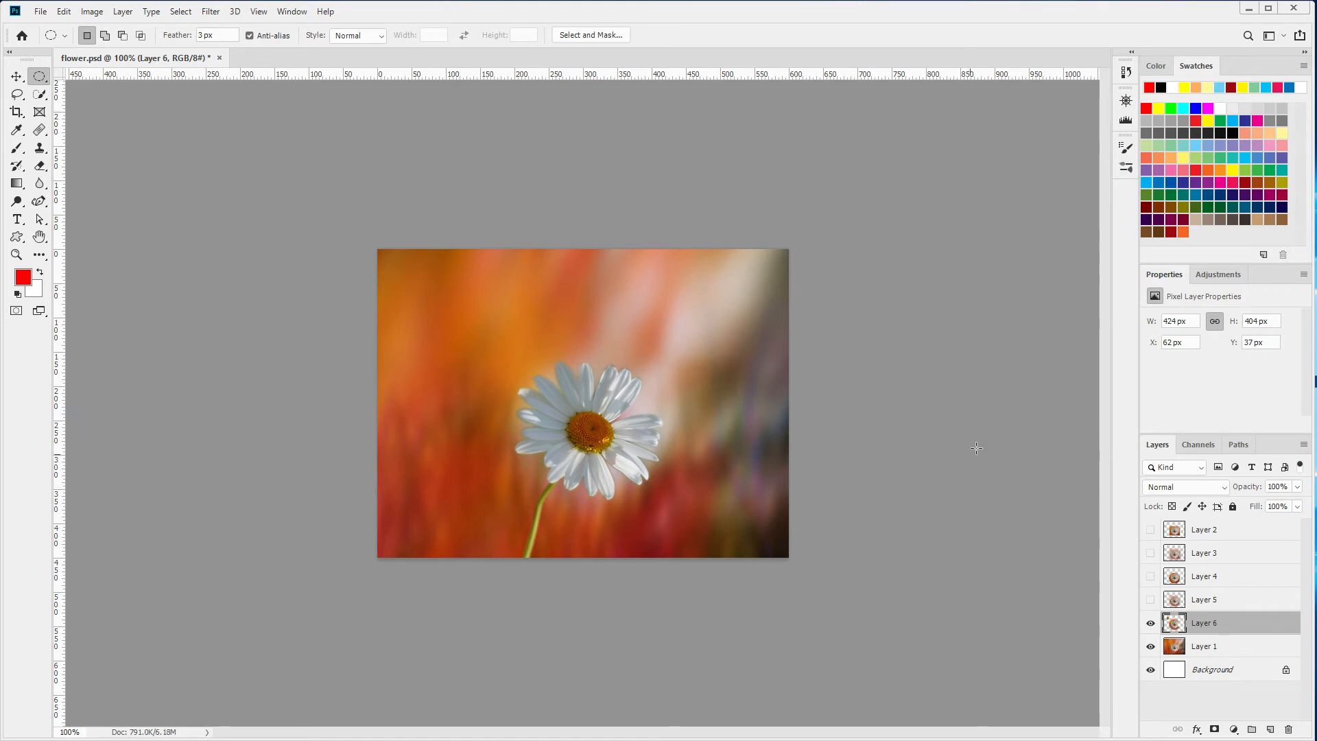
- Hide Layer 1, view Layer 6 with and without the Background, and fill the Background layer with dark red
{"action": "left_click", "coordinate": [1150, 646]}
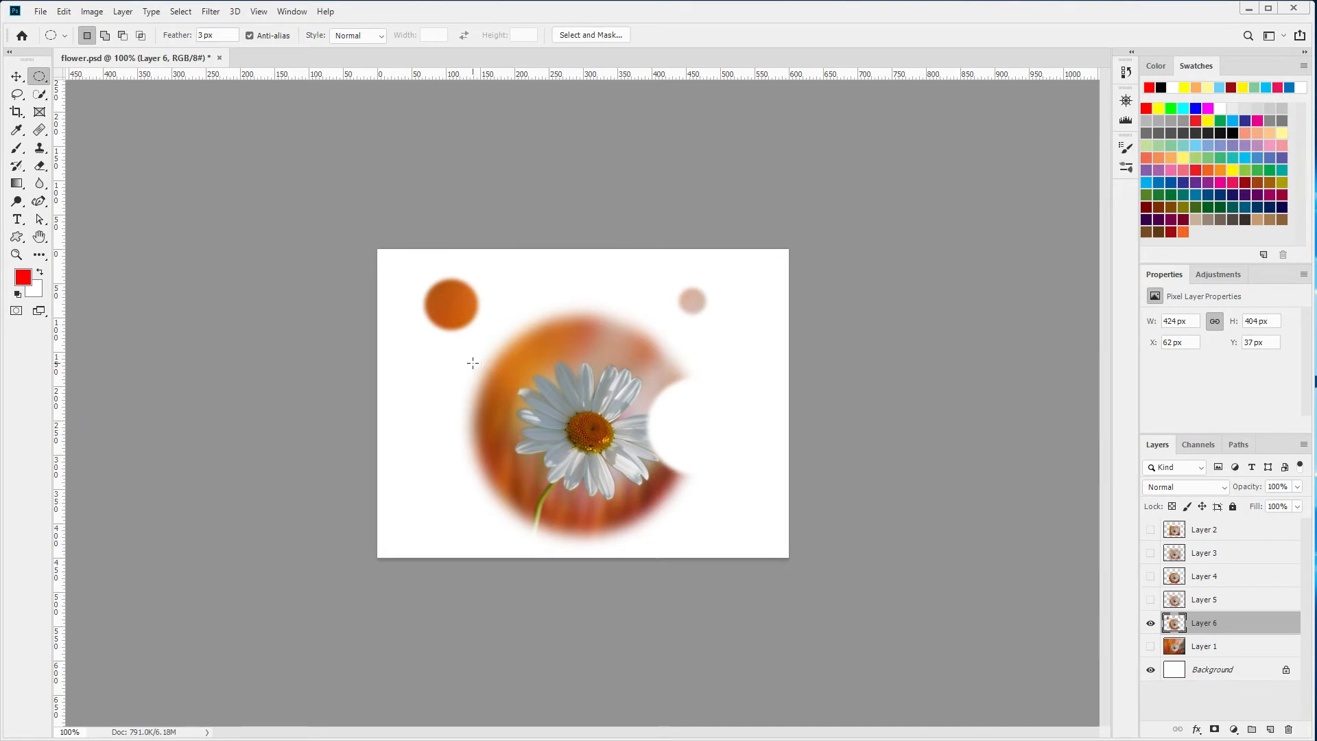
{"action": "left_click", "coordinate": [1150, 670]}
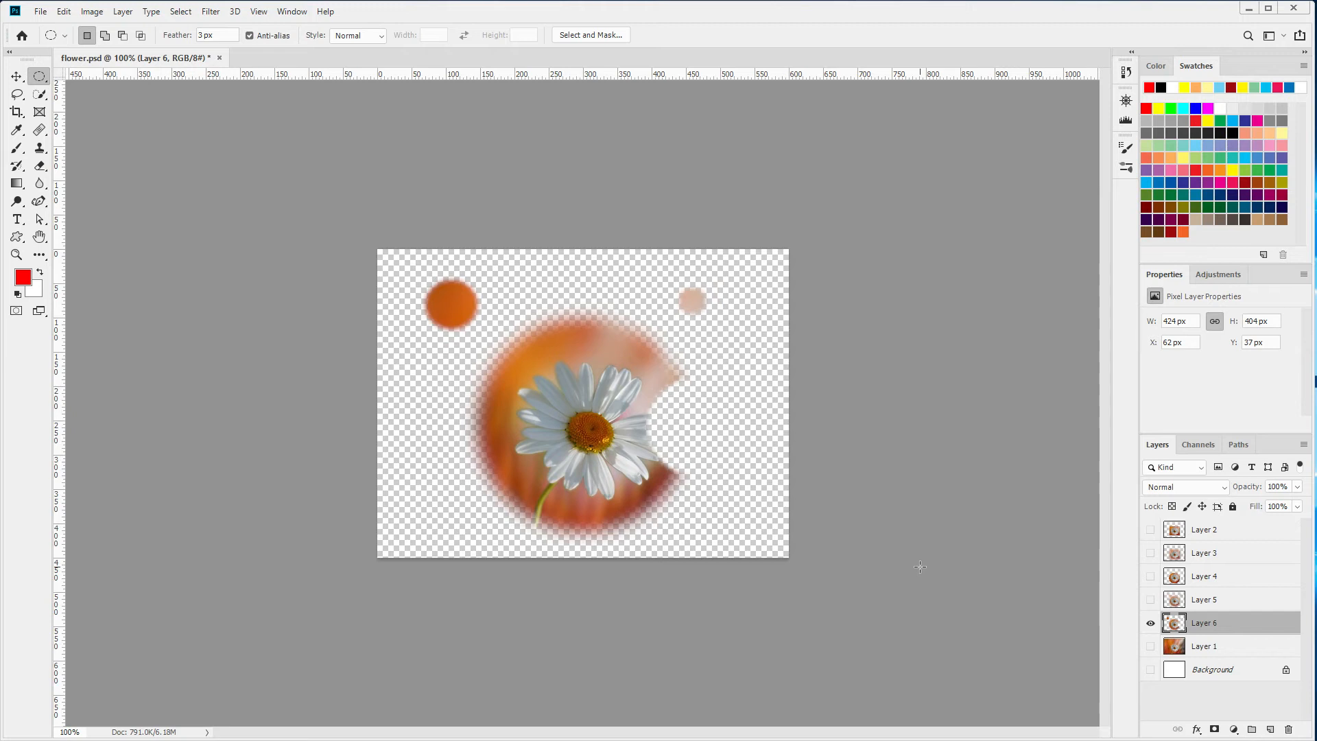
{"action": "left_click", "coordinate": [1151, 669]}
{"action": "left_click", "coordinate": [1210, 673]}
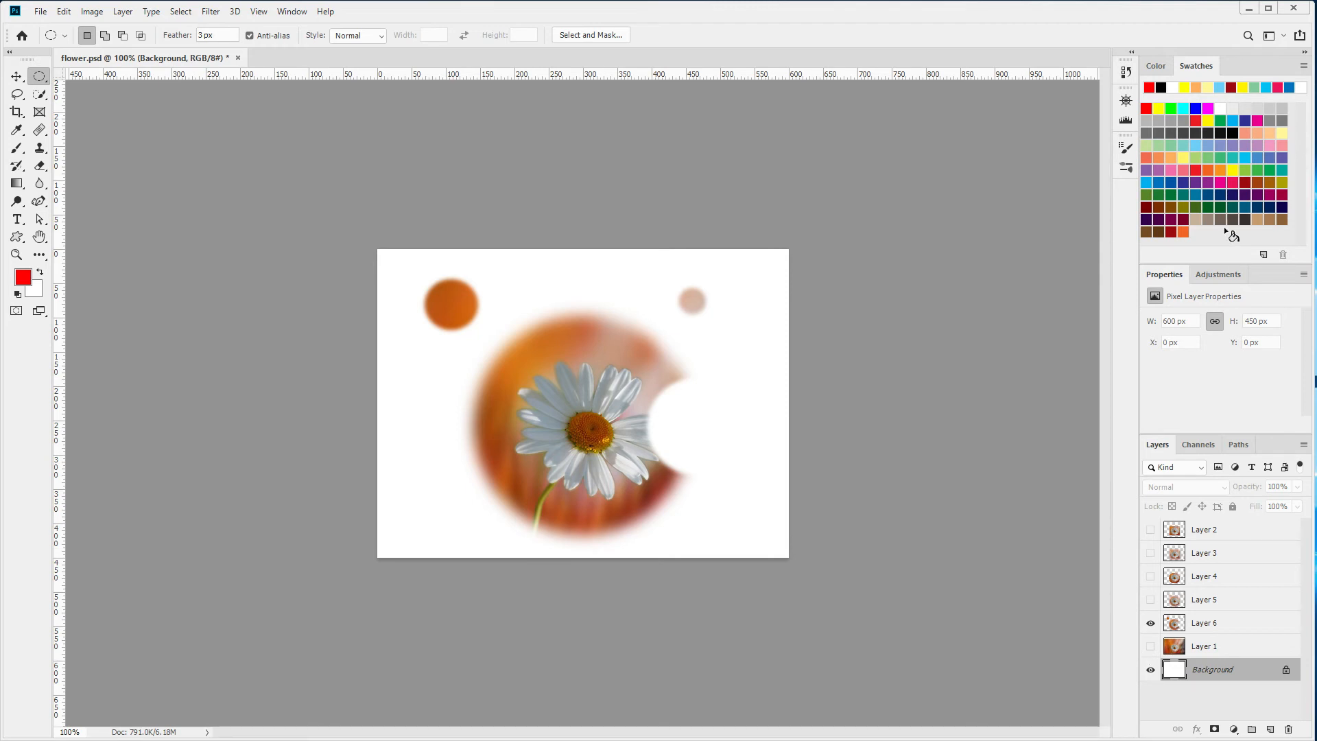
{"action": "left_click", "coordinate": [1148, 205]}
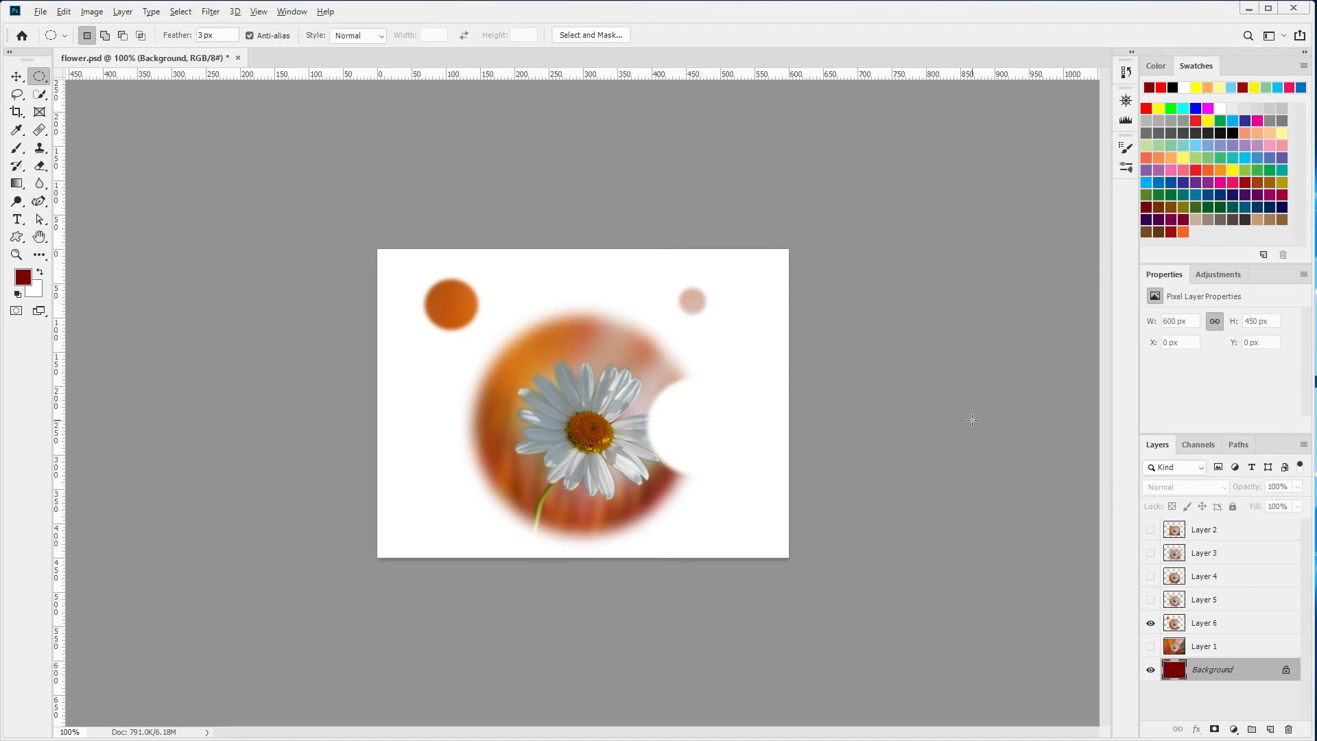
{"action": "key", "text": "alt+BackSpace"}
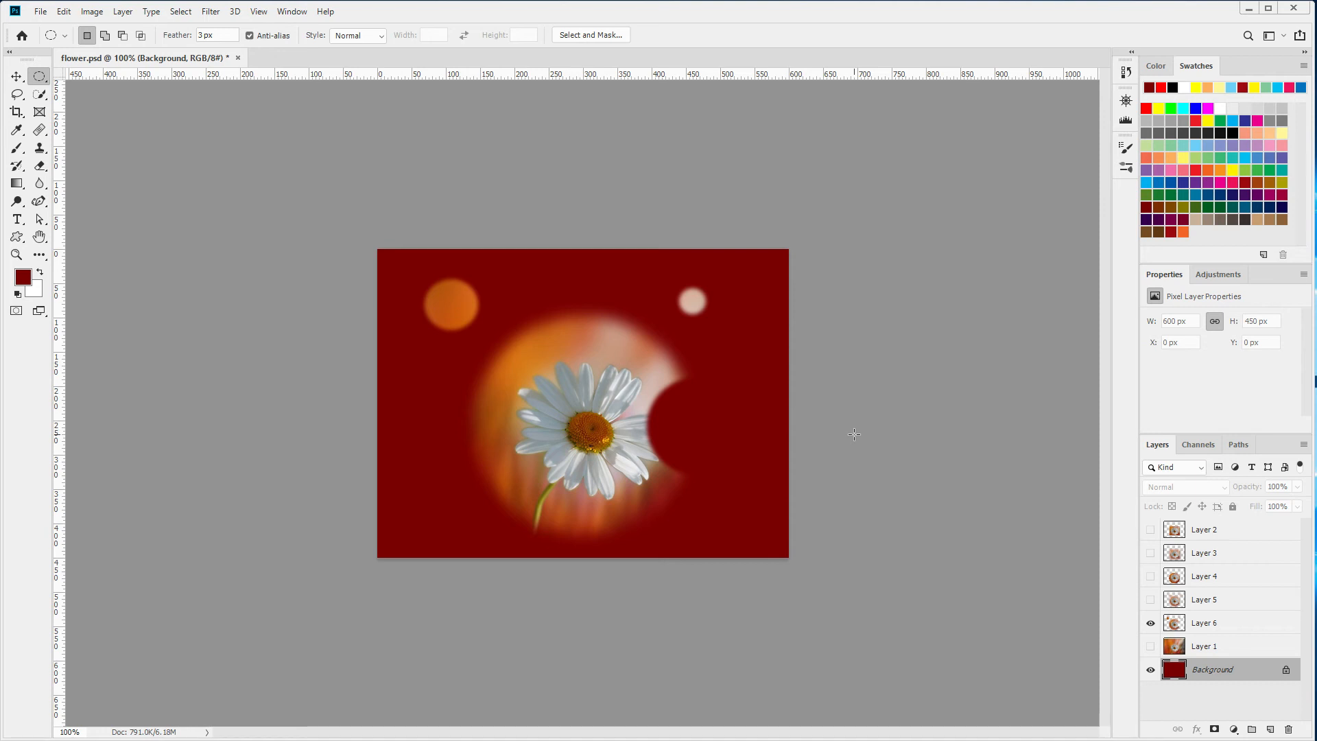
- Hide Layer 6 and make Layer 1 visible and active
{"action": "left_click", "coordinate": [1150, 623]}
{"action": "left_click", "coordinate": [1151, 647]}
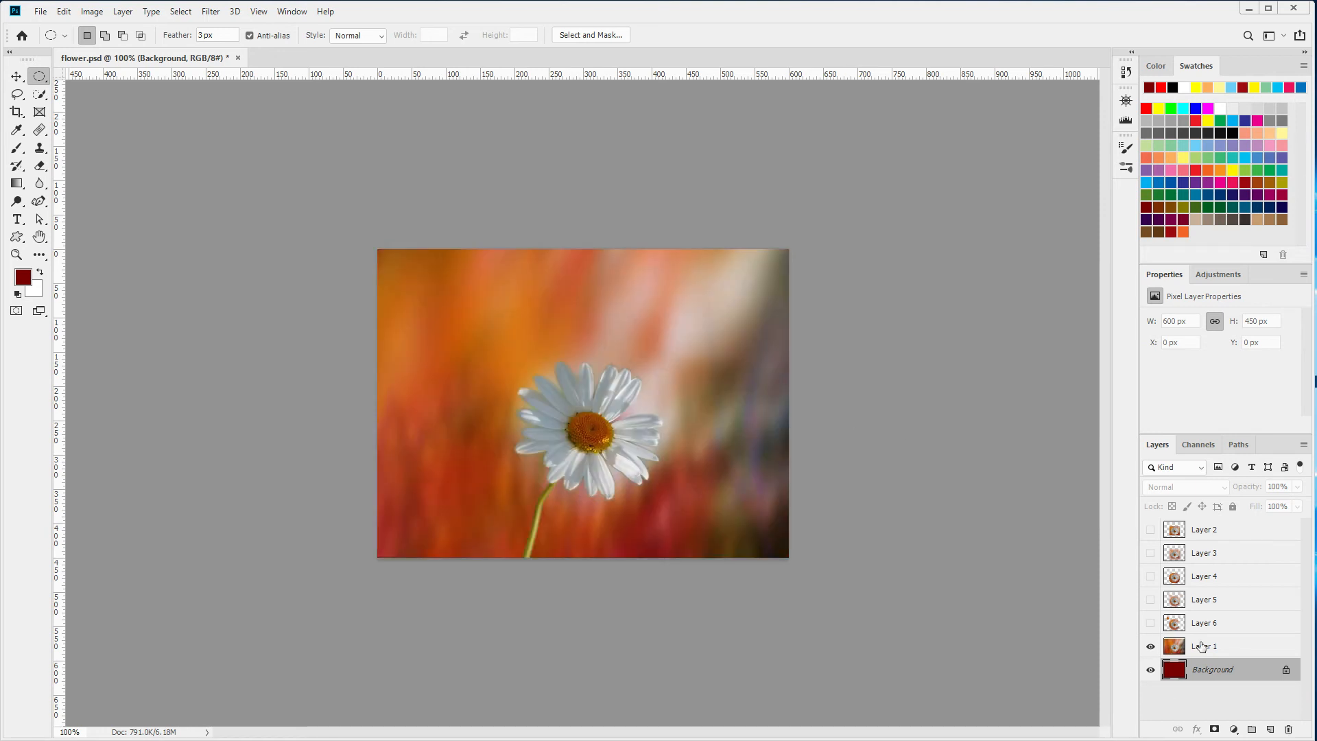
{"action": "left_click", "coordinate": [1208, 646]}
- Set the feather to 40 px, draw a large elliptical selection around the flower on Layer 1, and copy it to a new layer
{"action": "left_click", "coordinate": [232, 35]}
{"action": "type", "text": "40"}
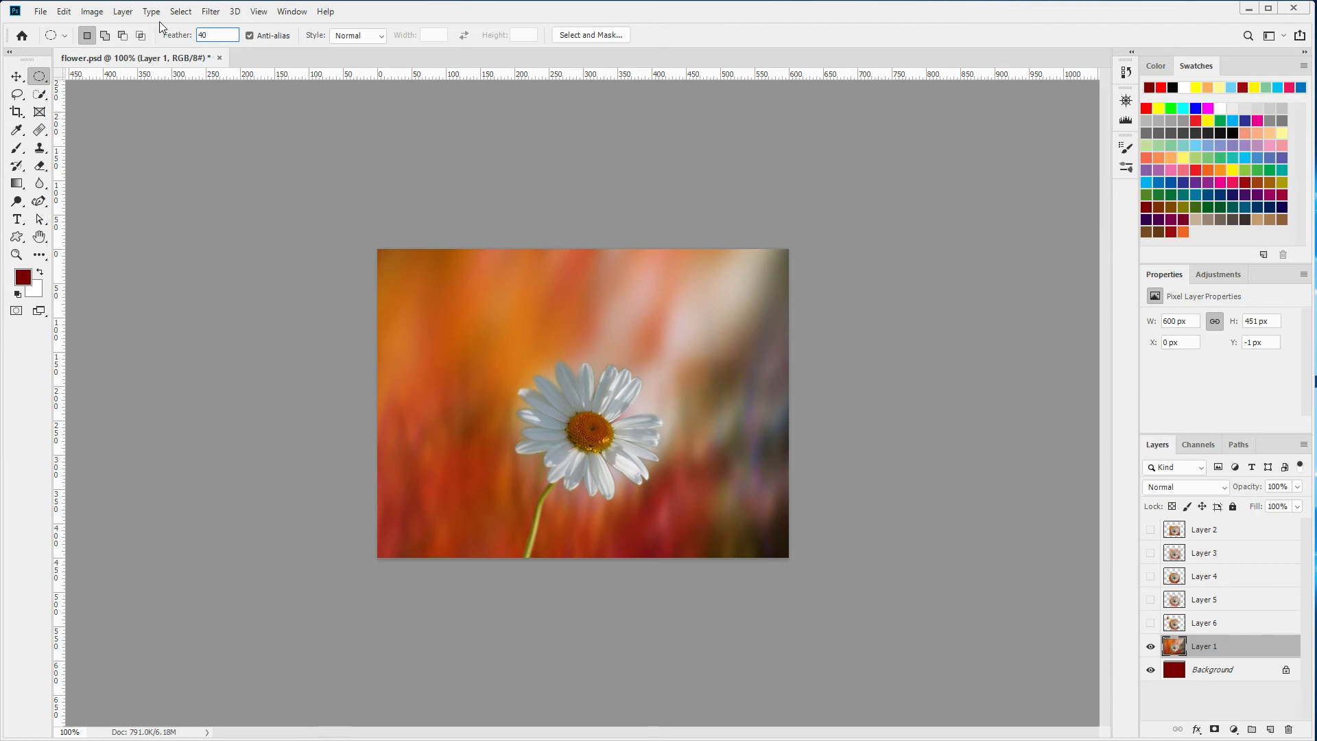
{"action": "left_click_drag", "start_coordinate": [484, 324], "coordinate": [729, 543]}
{"action": "key", "text": "ctrl+j"}
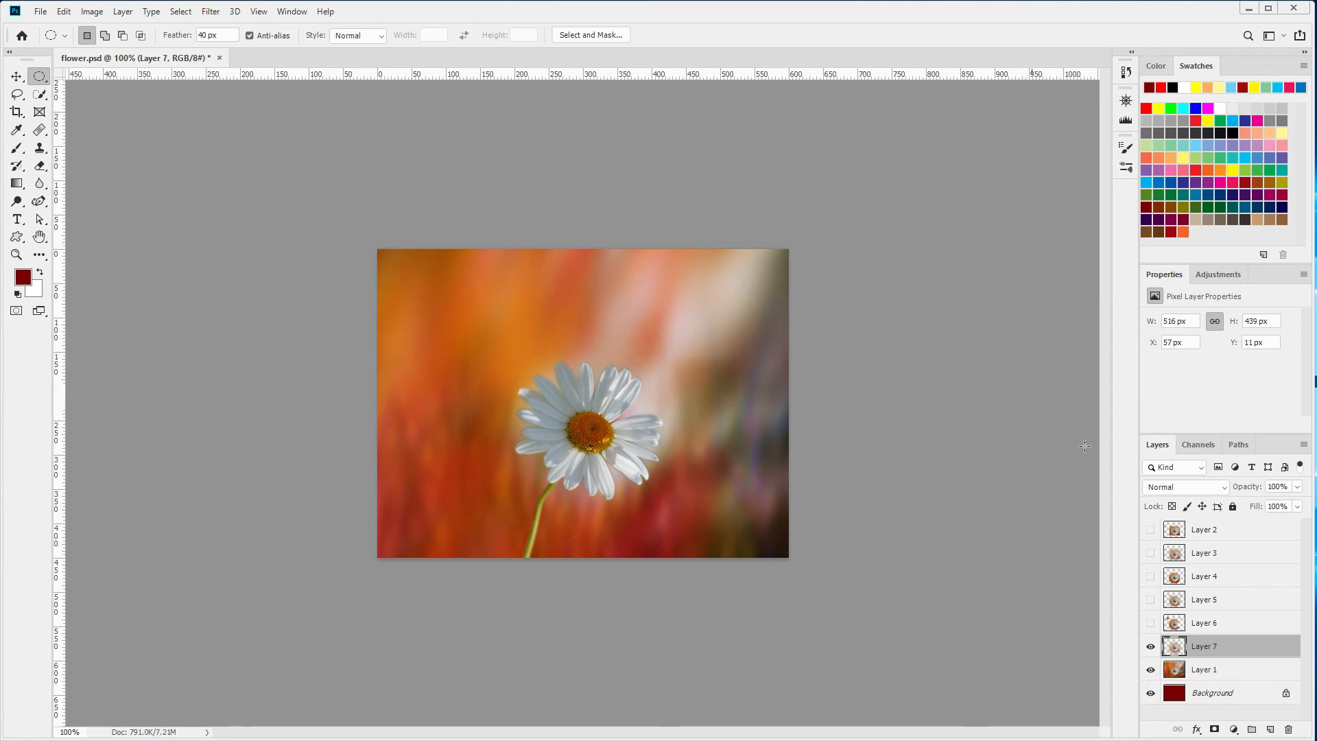
- Hide Layer 1 and view the newly copied flower layer with and without the dark red Background, leaving the Background visible
{"action": "left_click", "coordinate": [1150, 669]}
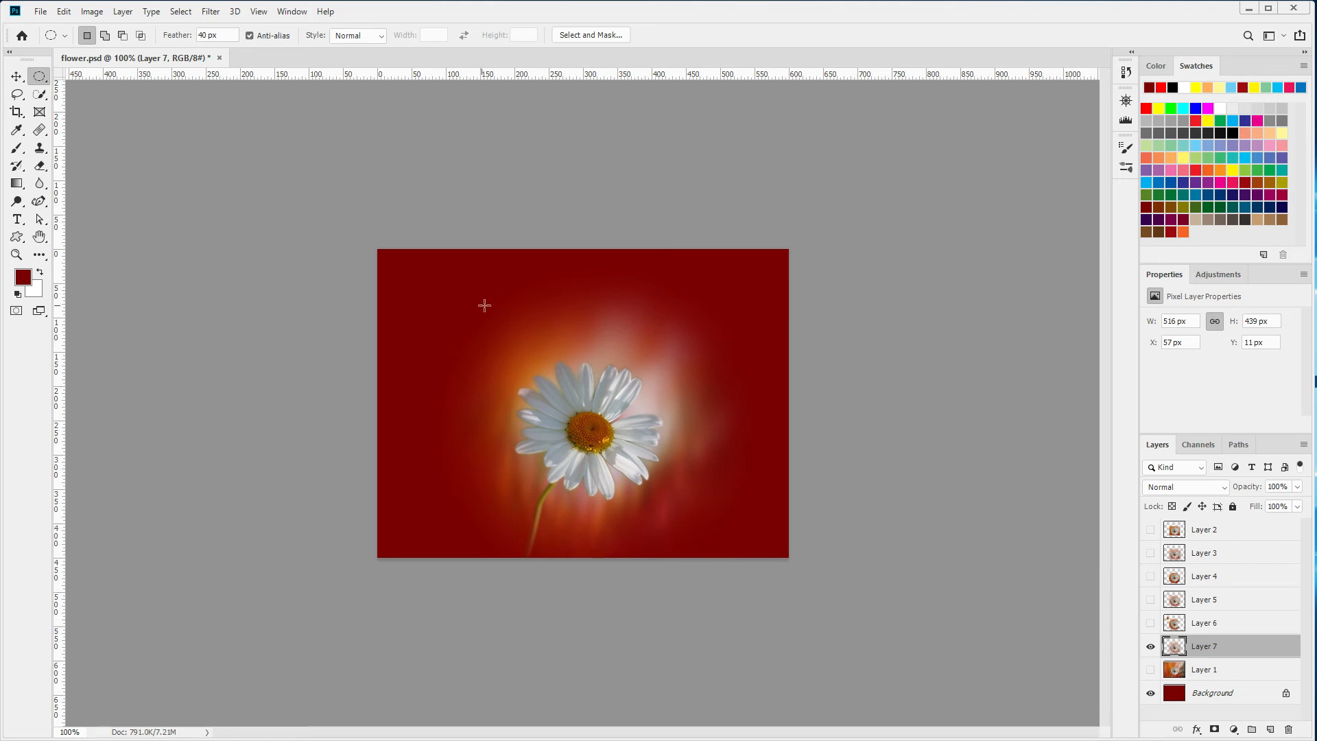
{"action": "left_click", "coordinate": [1148, 693]}
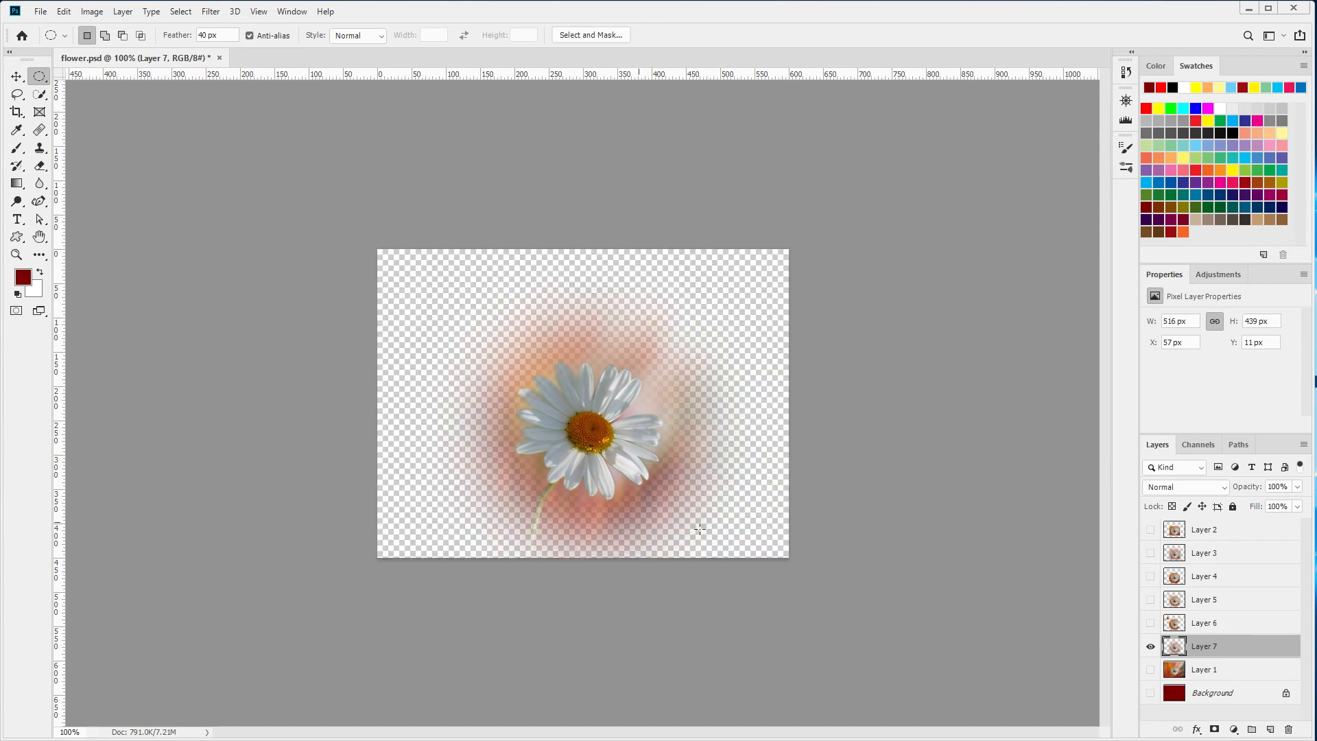
{"action": "left_click", "coordinate": [1151, 693]}
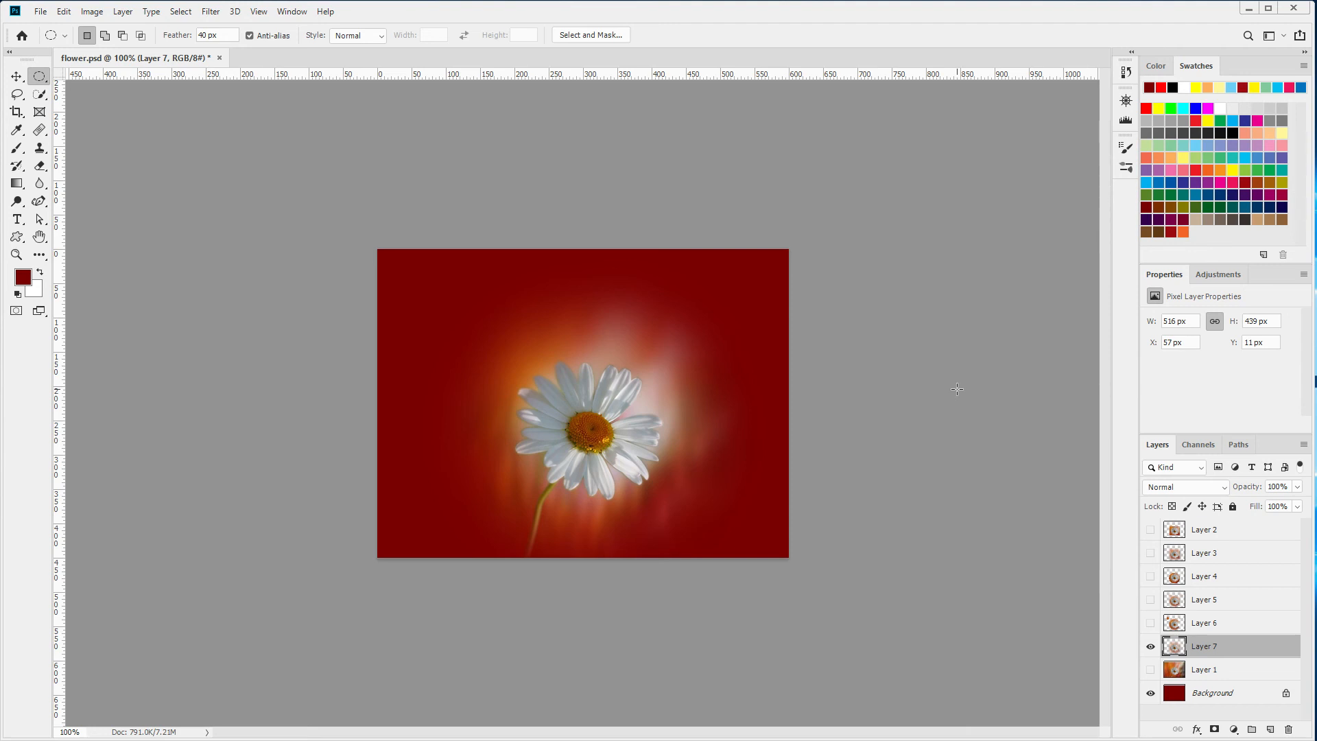
{"action": "left_click", "coordinate": [36, 77]}
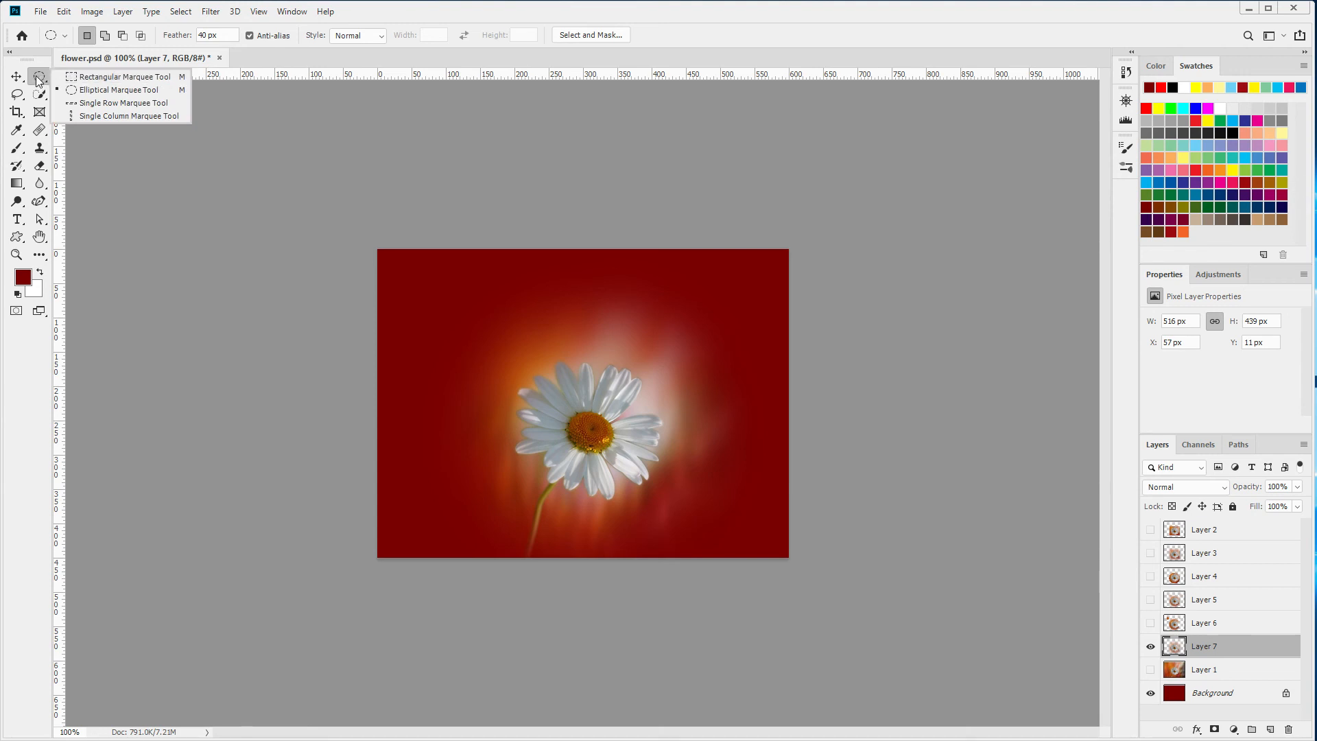
{"action": "left_click", "coordinate": [37, 78]}
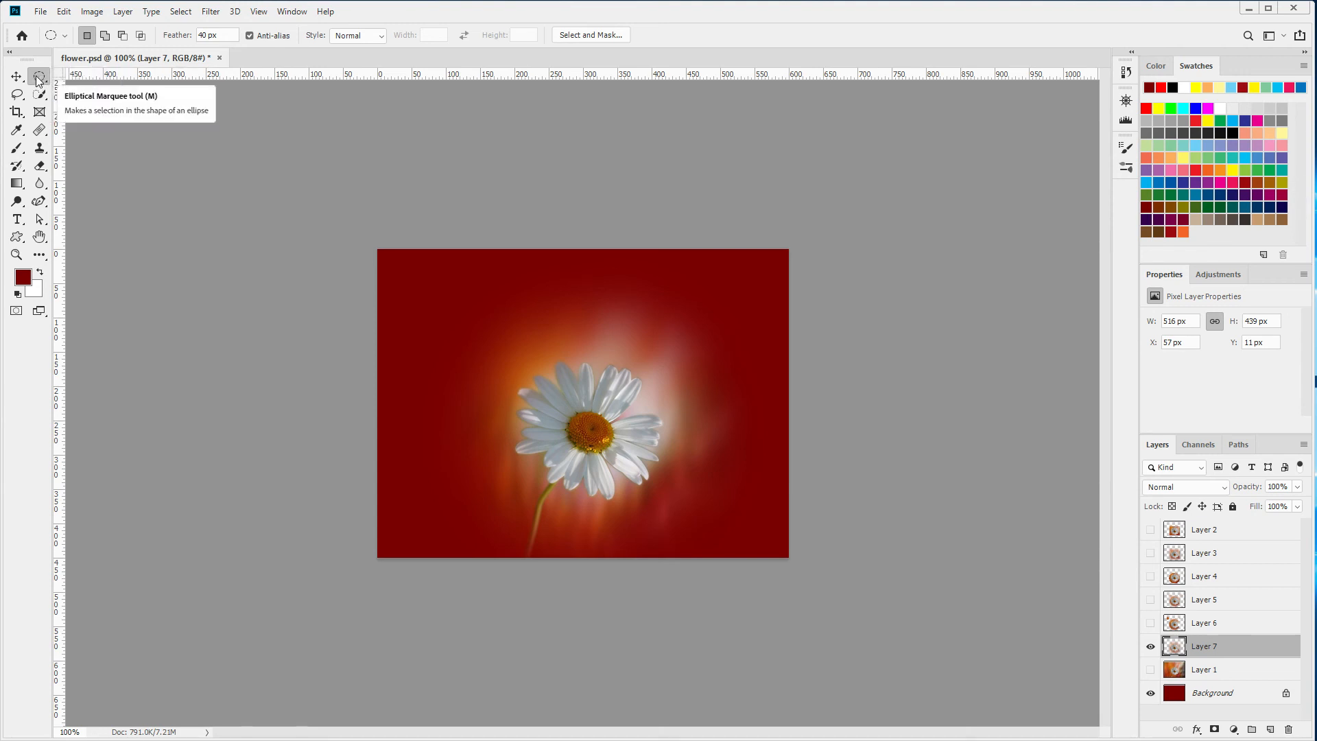